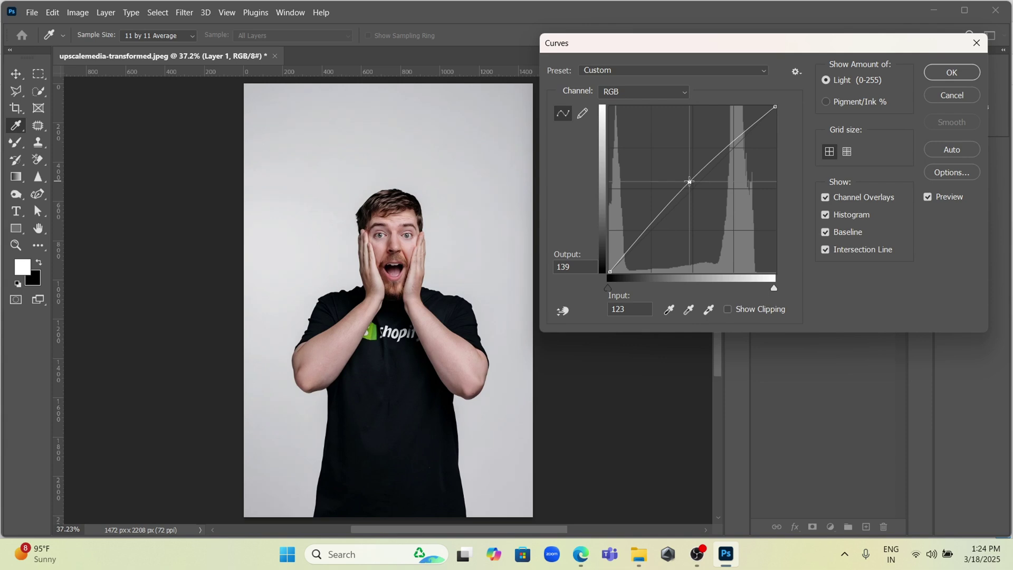
- Apply a Curves adjustment mapping input 123 to output 141, and set Layer 1's blend mode to Vivid Light
{"action": "left_click_drag", "start_coordinate": [690, 181], "coordinate": [689, 180]}
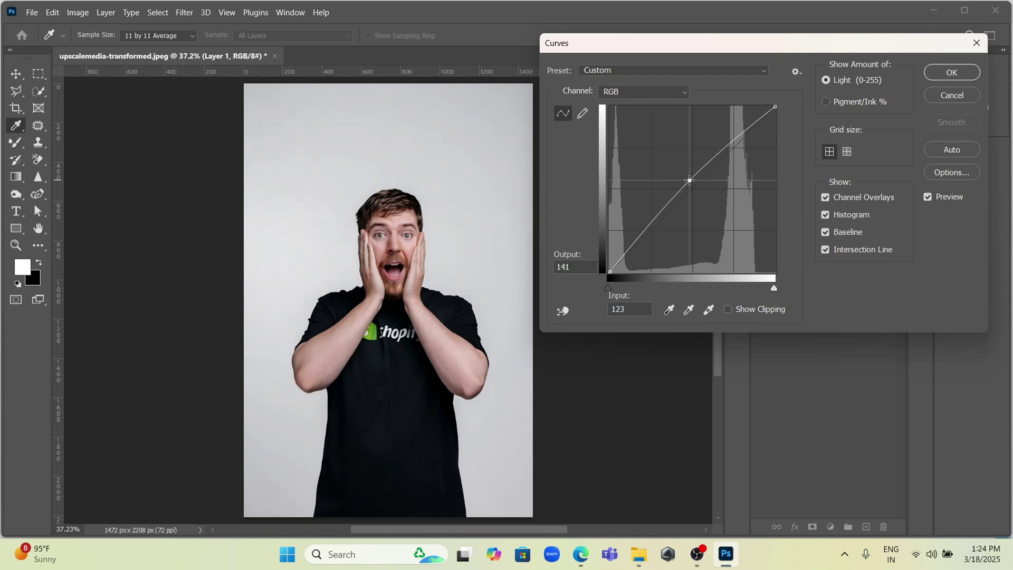
{"action": "left_click", "coordinate": [967, 77]}
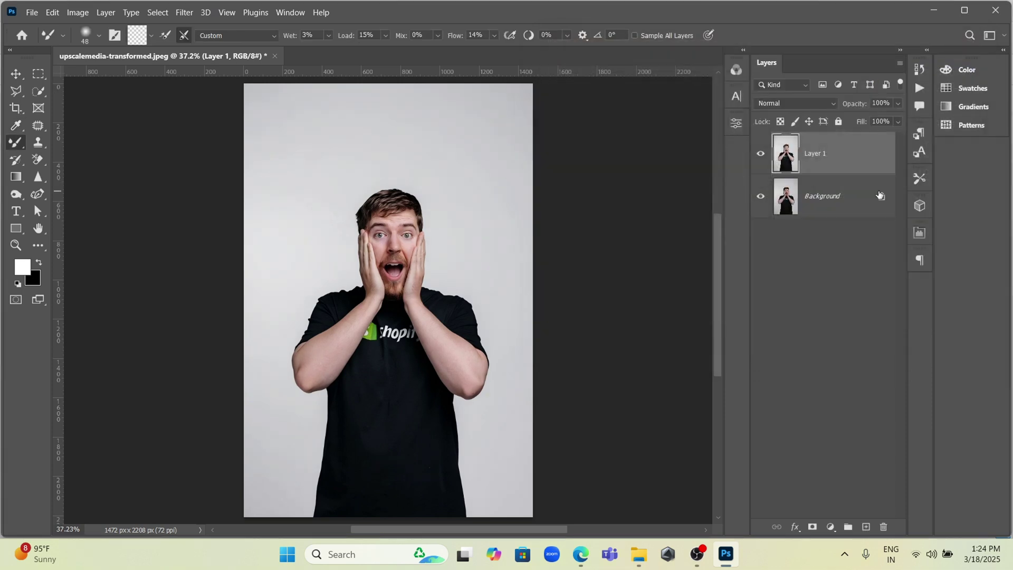
{"action": "left_click", "coordinate": [805, 106]}
{"action": "left_click", "coordinate": [782, 297]}
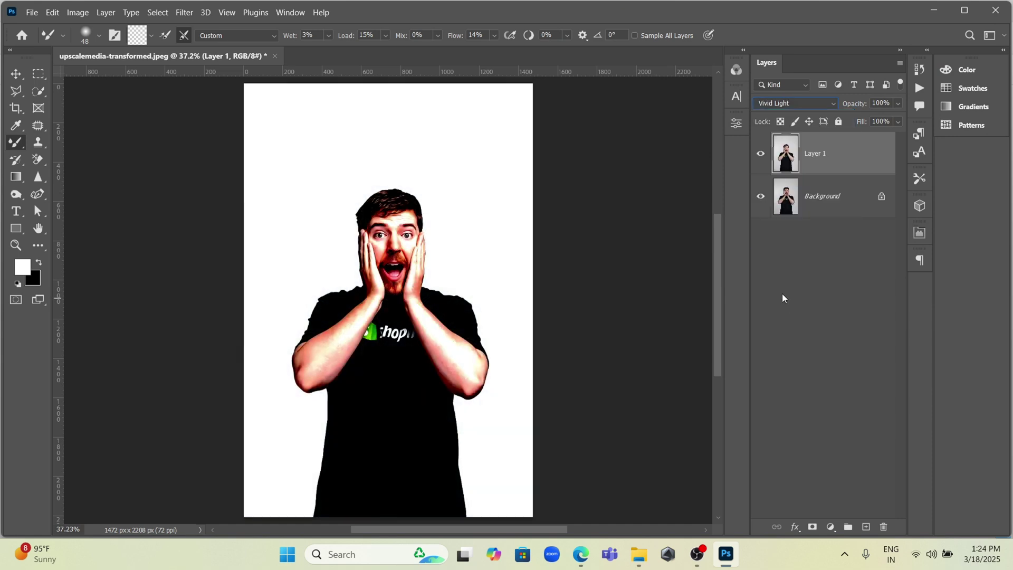
- Invert the colors of Layer 1
{"action": "left_click", "coordinate": [185, 16]}
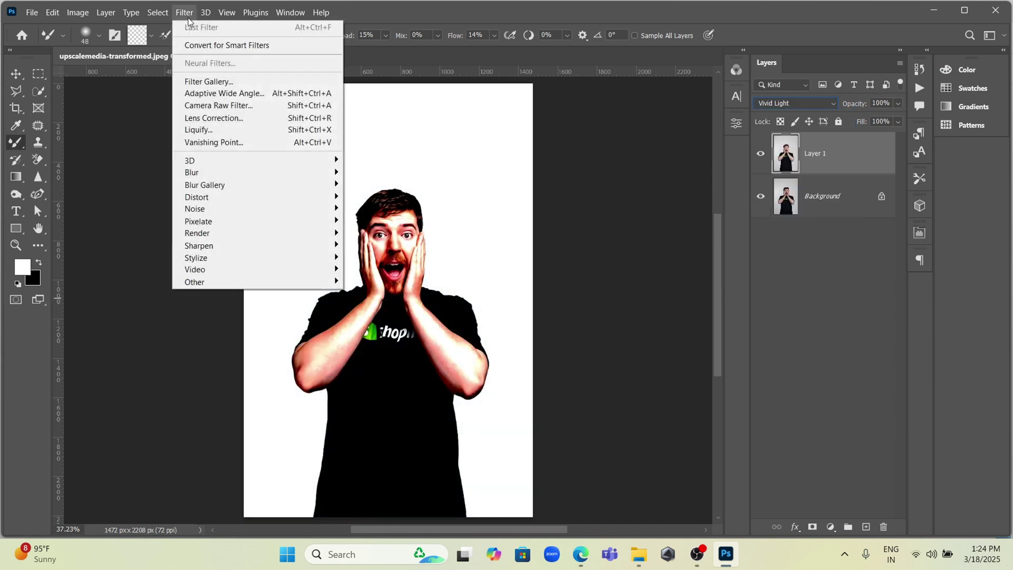
{"action": "left_click", "coordinate": [189, 18]}
{"action": "key", "text": "ctrl+i"}
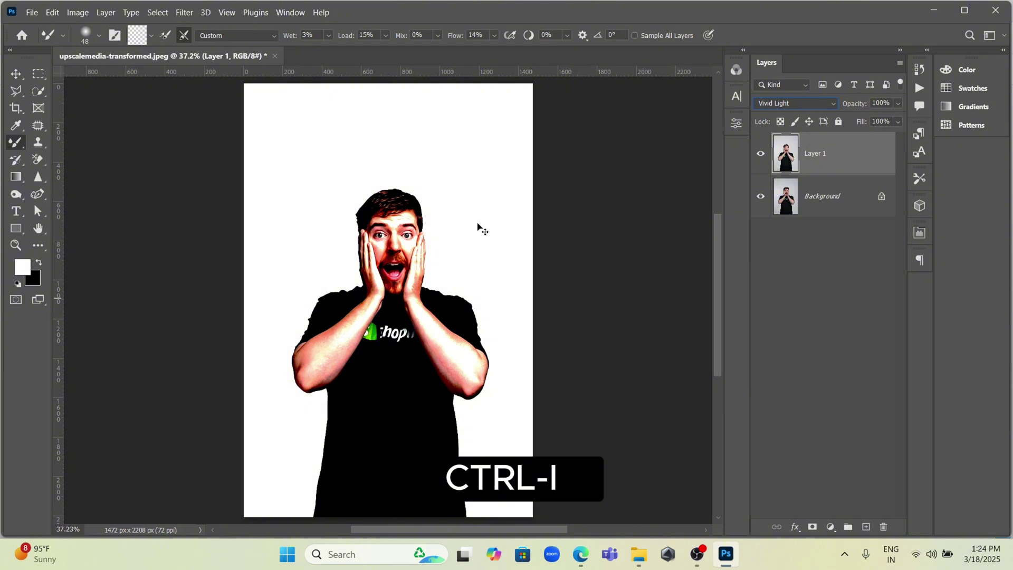
{"action": "key", "text": "ctrl+i"}
- Apply a High Pass filter with a radius of 3.1 pixels to Layer 1, checking the preview on the face
{"action": "left_click", "coordinate": [184, 12]}
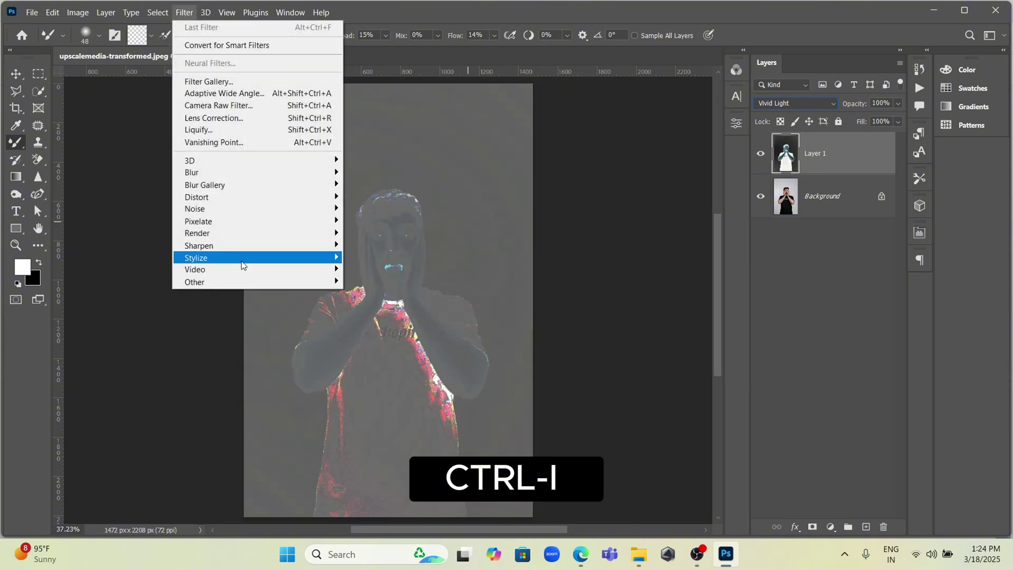
{"action": "mouse_move", "coordinate": [253, 281]}
{"action": "left_click", "coordinate": [357, 294]}
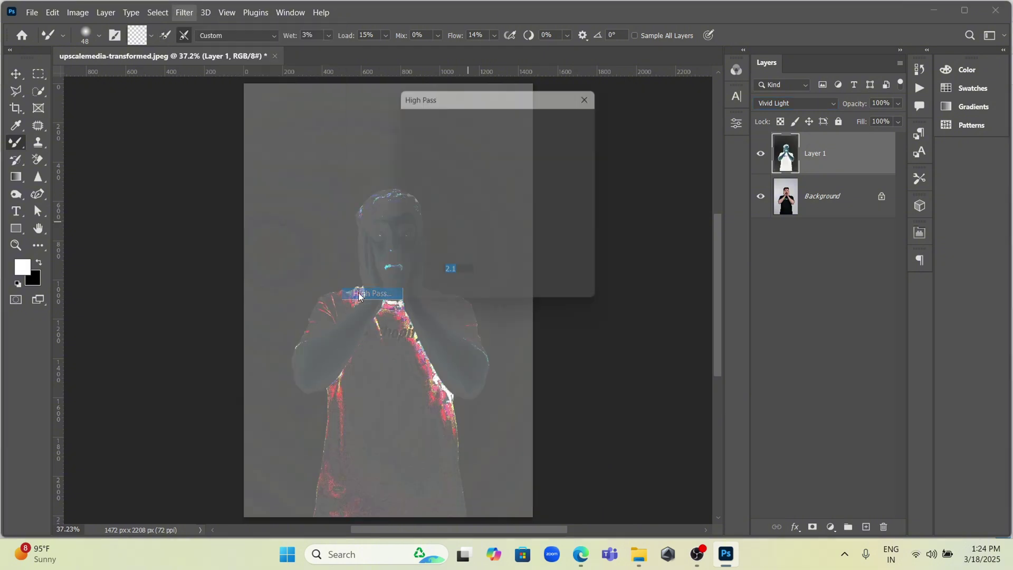
{"action": "left_click_drag", "start_coordinate": [477, 100], "coordinate": [577, 104]}
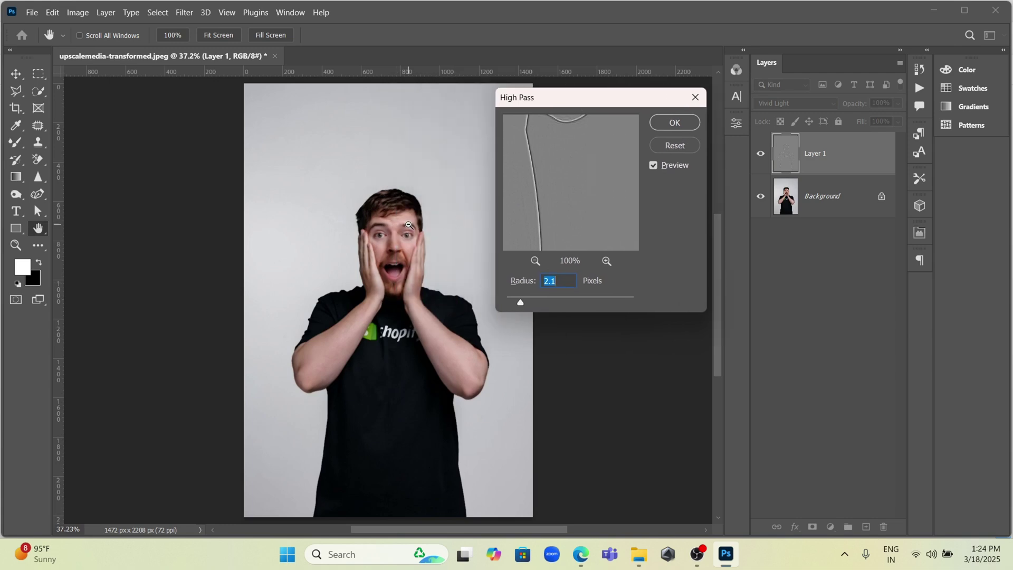
{"action": "left_click_drag", "start_coordinate": [409, 224], "coordinate": [409, 225]}
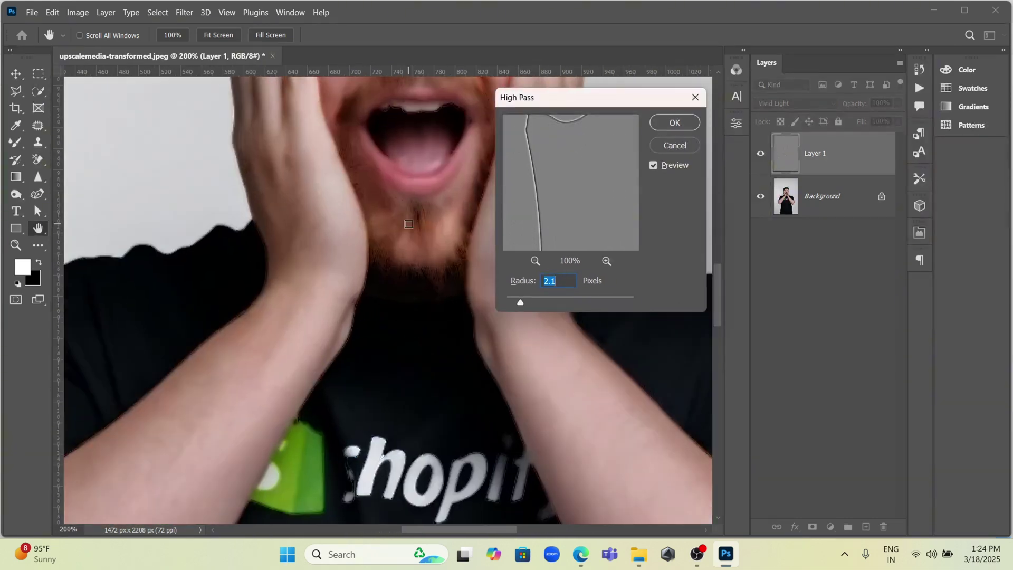
{"action": "left_click_drag", "start_coordinate": [718, 275], "coordinate": [721, 249]}
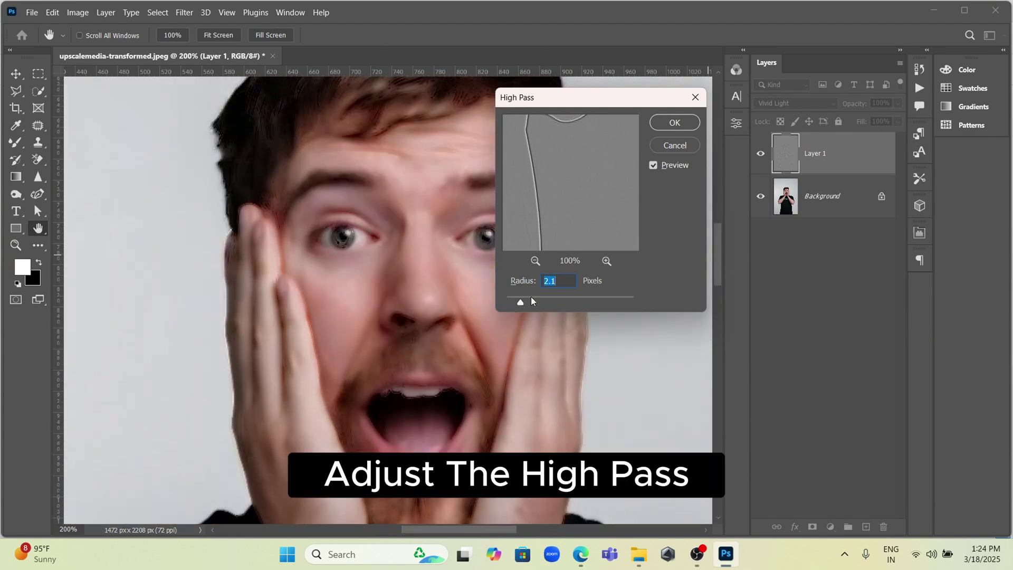
{"action": "left_click_drag", "start_coordinate": [530, 298], "coordinate": [528, 305]}
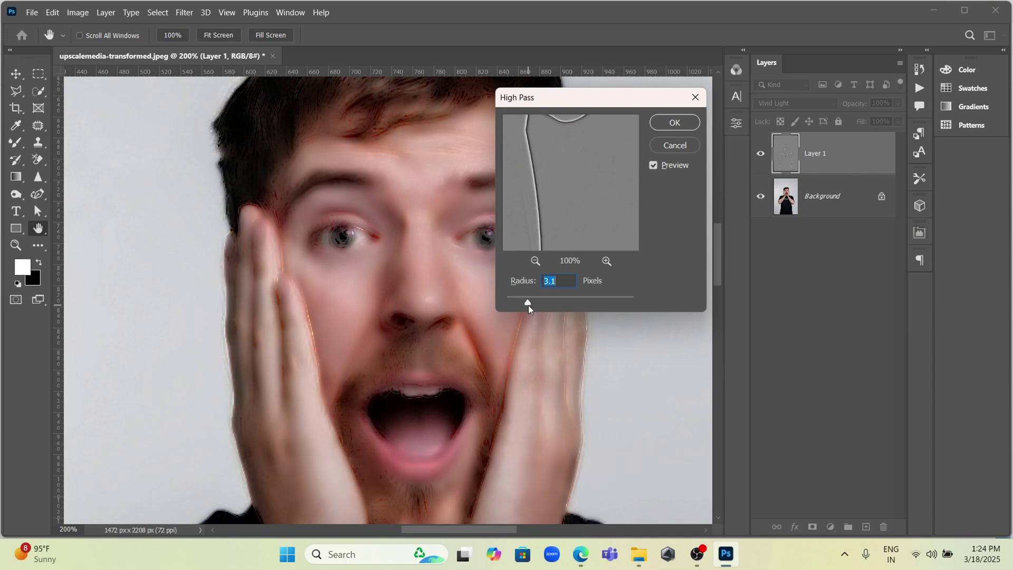
{"action": "left_click", "coordinate": [662, 126]}
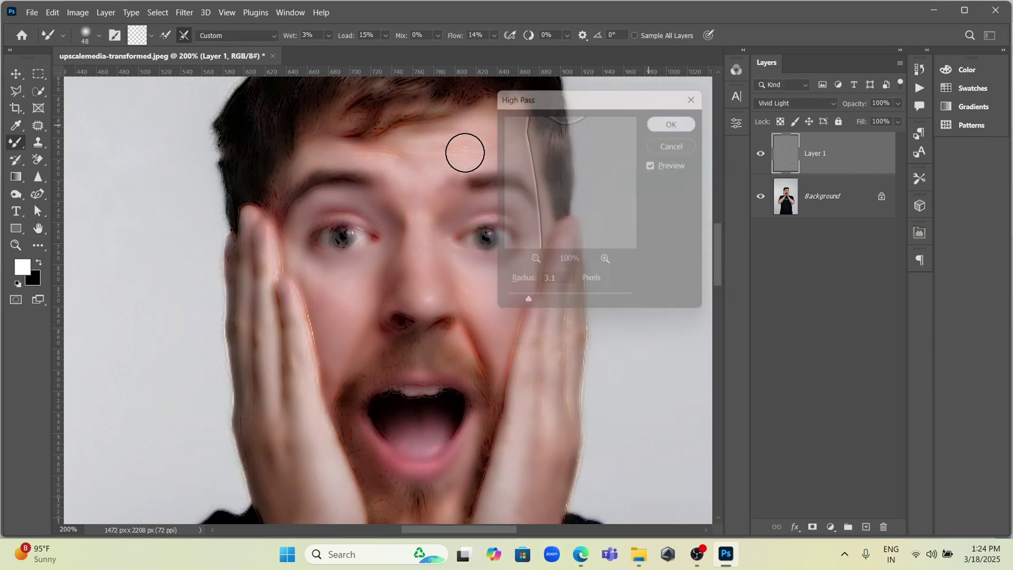
- Apply a Gaussian Blur with a radius of 0.5 pixels to Layer 1
{"action": "left_click", "coordinate": [184, 12]}
{"action": "mouse_move", "coordinate": [216, 173]}
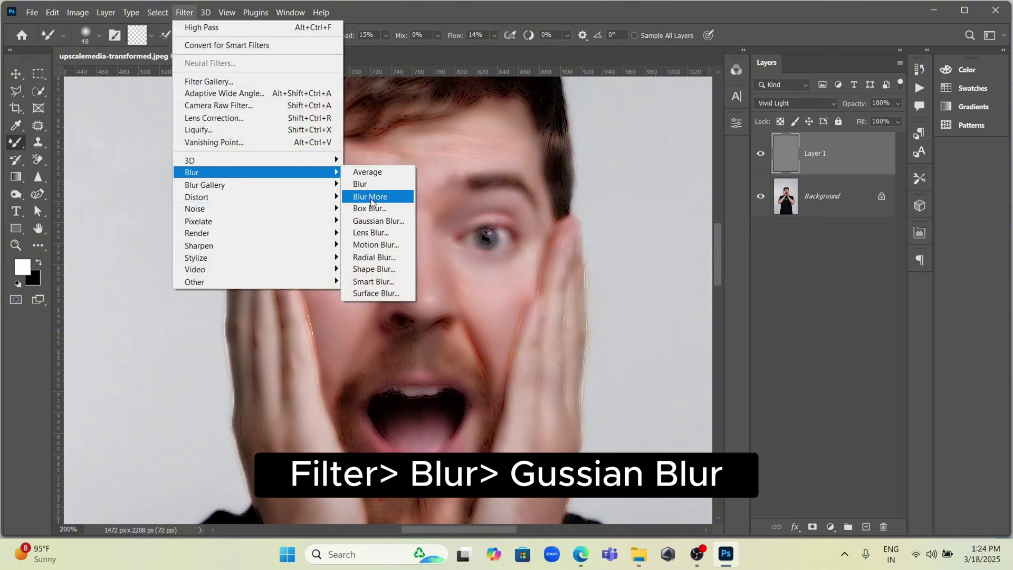
{"action": "left_click", "coordinate": [372, 224]}
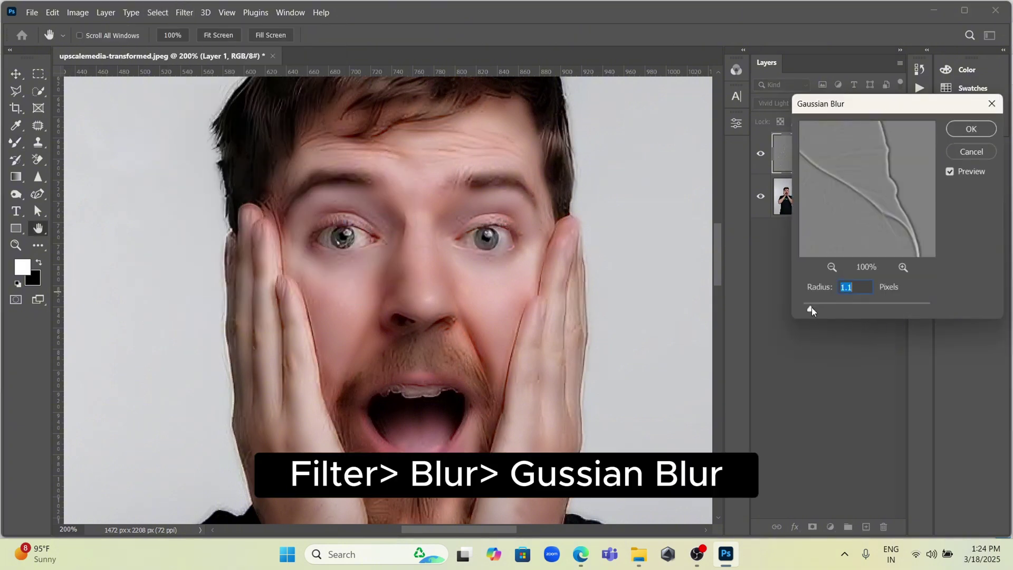
{"action": "left_click_drag", "start_coordinate": [811, 307], "coordinate": [806, 314]}
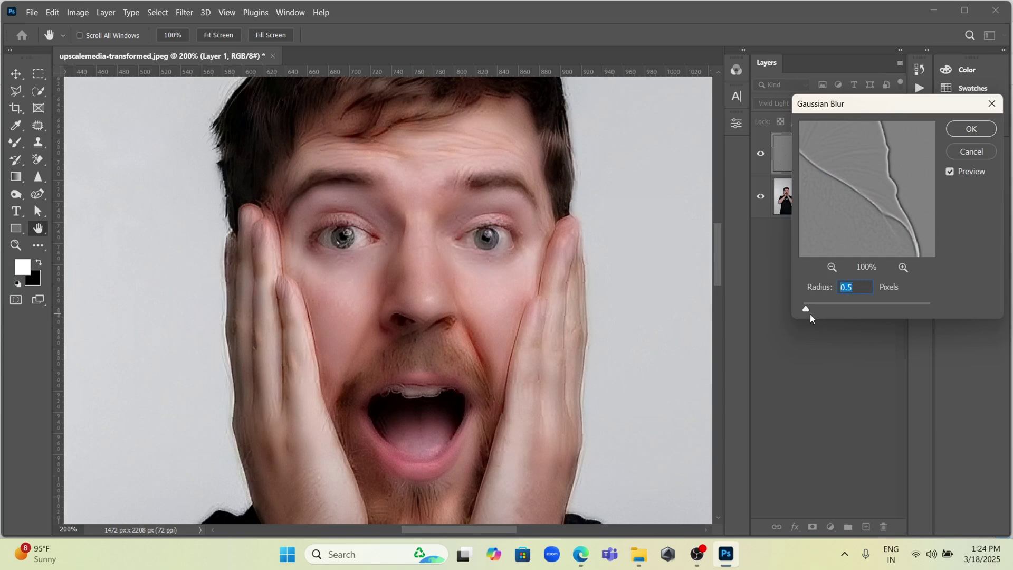
{"action": "left_click", "coordinate": [972, 132]}
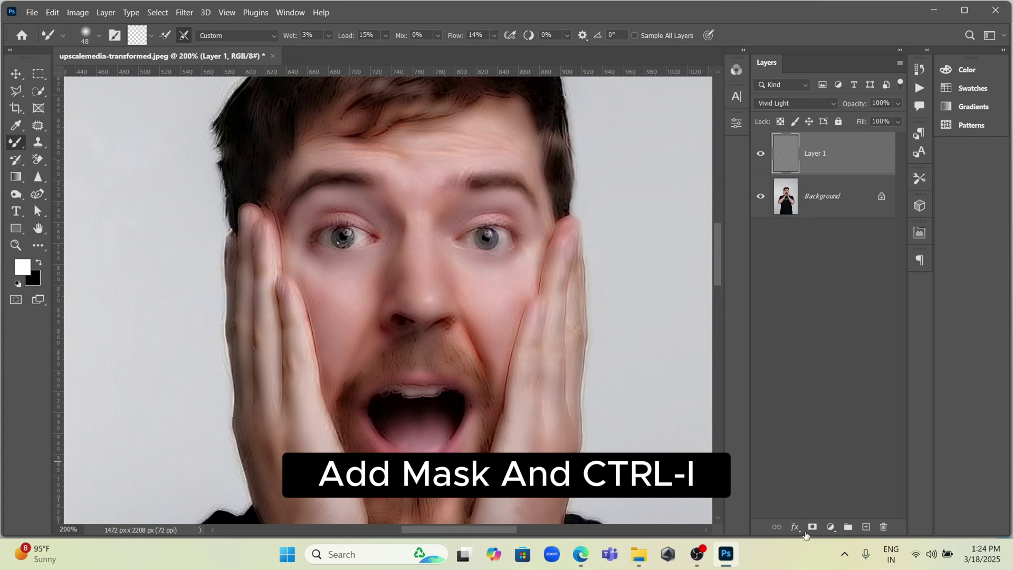
- Add a layer mask to Layer 1 and invert it to black
{"action": "left_click", "coordinate": [812, 526]}
{"action": "key", "text": "ctrl+i"}
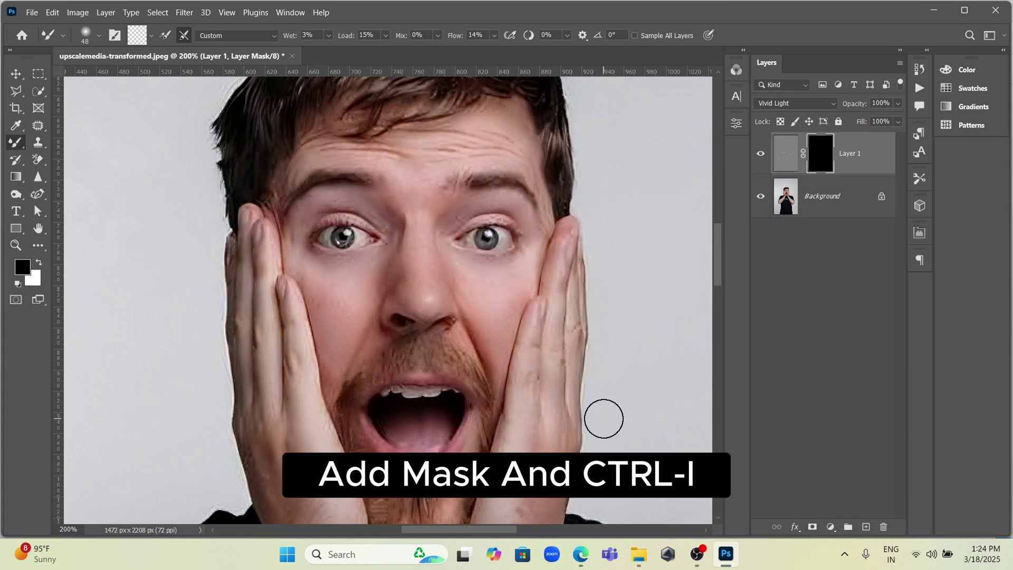
{"action": "right_click", "coordinate": [478, 123]}
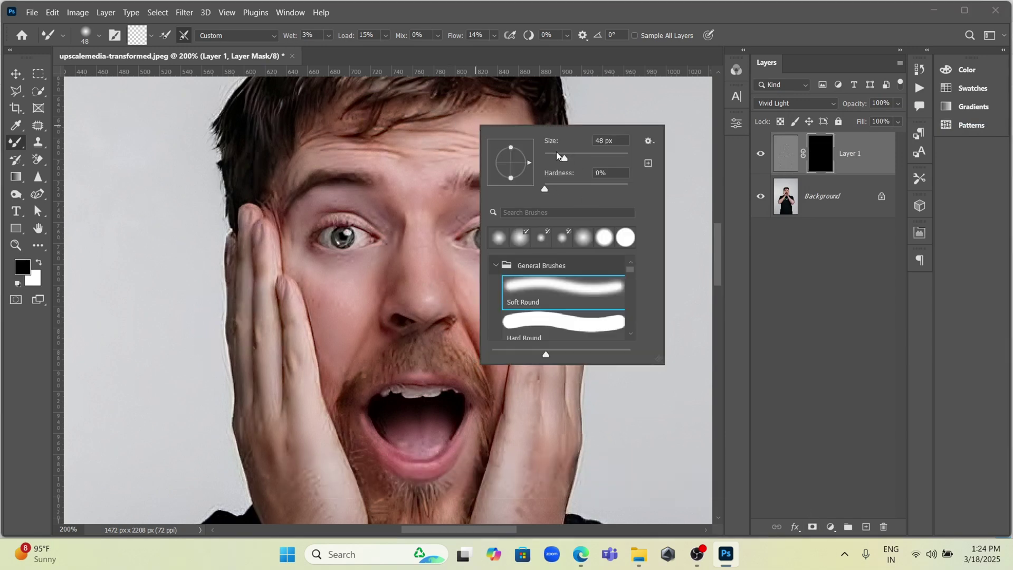
{"action": "left_click", "coordinate": [557, 155]}
{"action": "key", "text": "Return"}
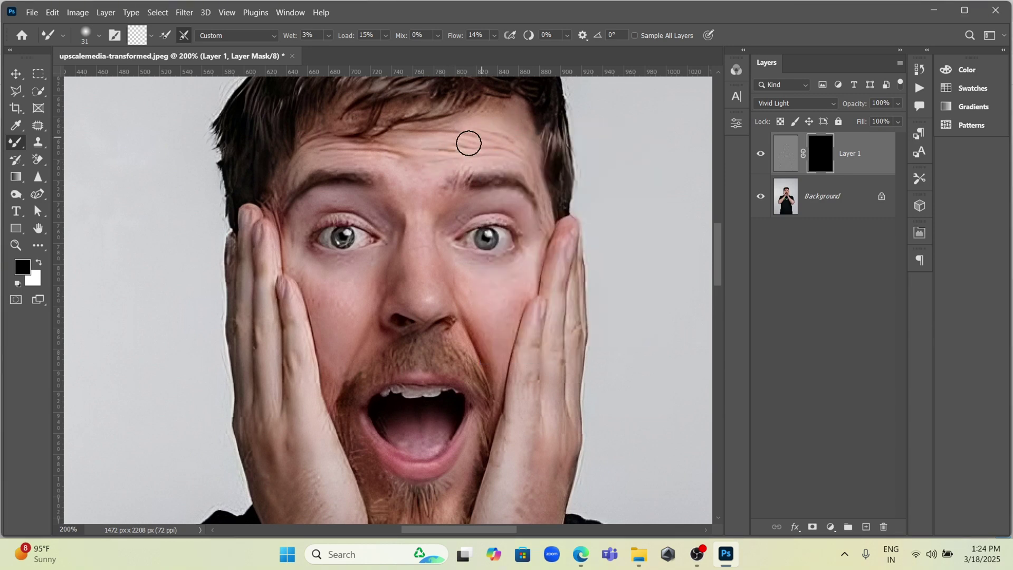
- Paint white on Layer 1's mask over the forehead, nose and cheeks with the Brush tool, starting with a 44 px soft round tip
{"action": "right_click", "coordinate": [16, 142]}
{"action": "left_click", "coordinate": [63, 140]}
{"action": "right_click", "coordinate": [460, 135]}
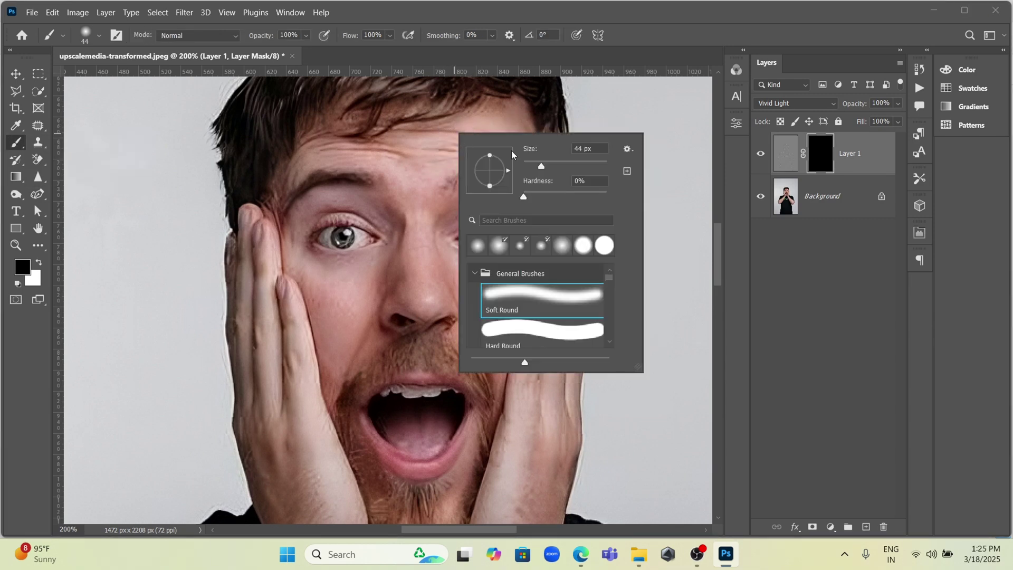
{"action": "left_click_drag", "start_coordinate": [540, 166], "coordinate": [536, 165]}
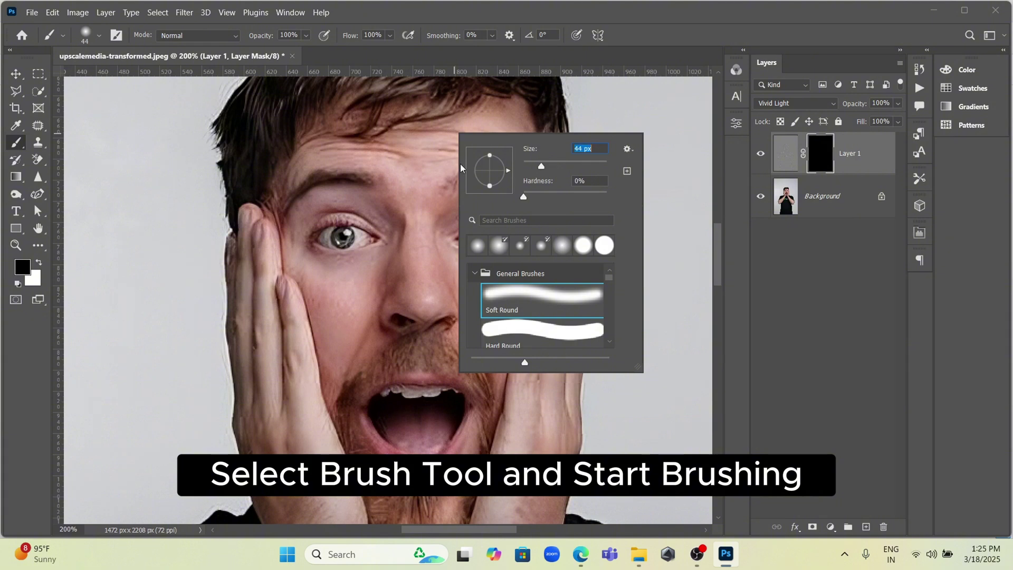
{"action": "key", "text": "Return"}
{"action": "key", "text": "x"}
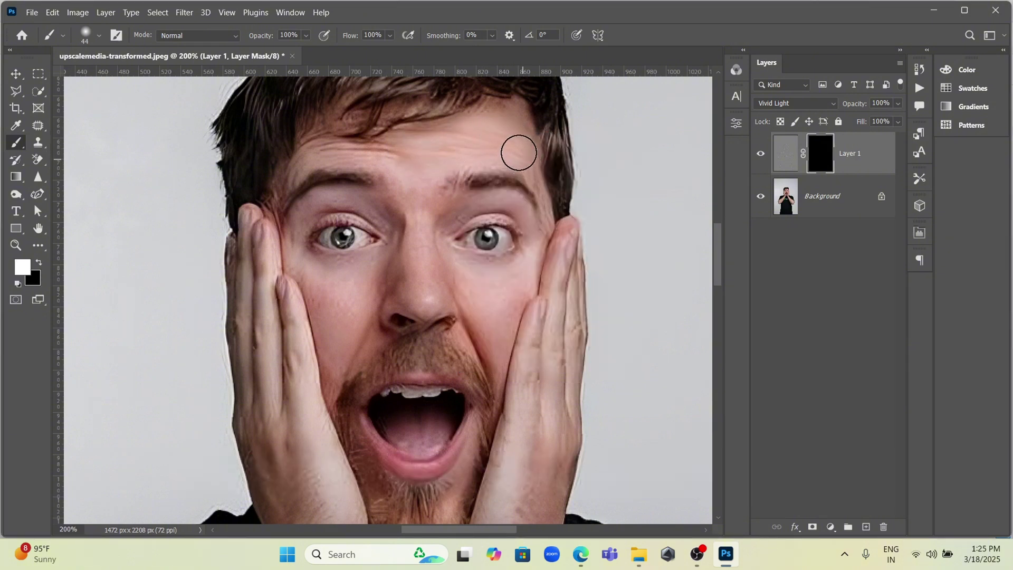
{"action": "left_click", "coordinate": [396, 154]}
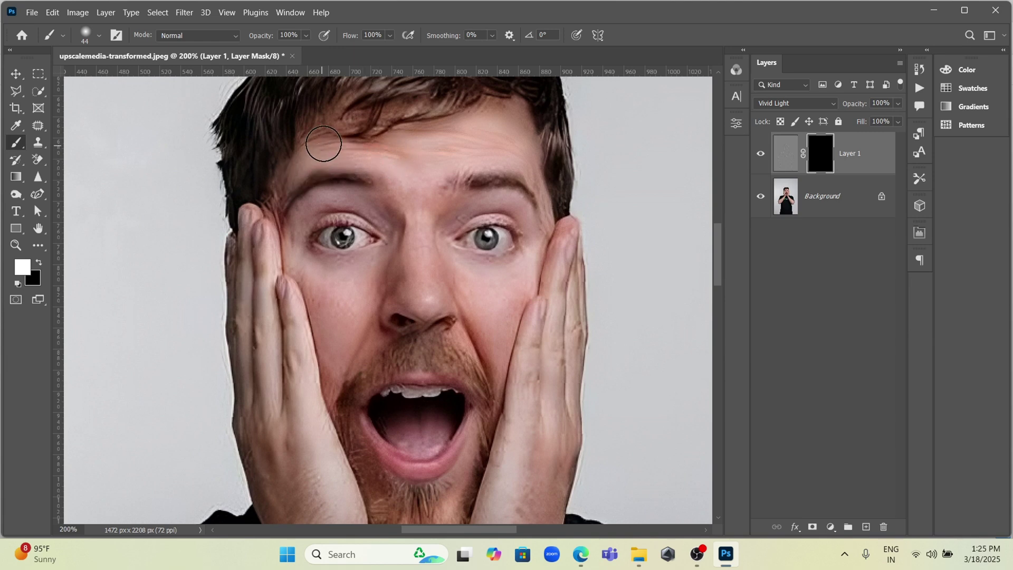
{"action": "mouse_move", "coordinate": [411, 168]}
{"action": "left_mouse_down"}
{"action": "mouse_move", "coordinate": [421, 247]}
{"action": "mouse_move", "coordinate": [430, 216]}
{"action": "mouse_move", "coordinate": [354, 278]}
{"action": "mouse_move", "coordinate": [308, 259]}
{"action": "mouse_move", "coordinate": [337, 380]}
{"action": "mouse_move", "coordinate": [370, 300]}
{"action": "mouse_move", "coordinate": [360, 321]}
{"action": "mouse_move", "coordinate": [385, 290]}
{"action": "mouse_move", "coordinate": [411, 294]}
{"action": "mouse_move", "coordinate": [409, 306]}
{"action": "mouse_move", "coordinate": [393, 298]}
{"action": "mouse_move", "coordinate": [443, 268]}
{"action": "mouse_move", "coordinate": [500, 283]}
{"action": "mouse_move", "coordinate": [520, 276]}
{"action": "mouse_move", "coordinate": [492, 311]}
{"action": "mouse_move", "coordinate": [502, 358]}
{"action": "left_mouse_up"}
- Paint white on Layer 1's mask around the eyes, eyelids and nose with a 29 px brush to smooth the finer skin areas
{"action": "right_click", "coordinate": [503, 298]}
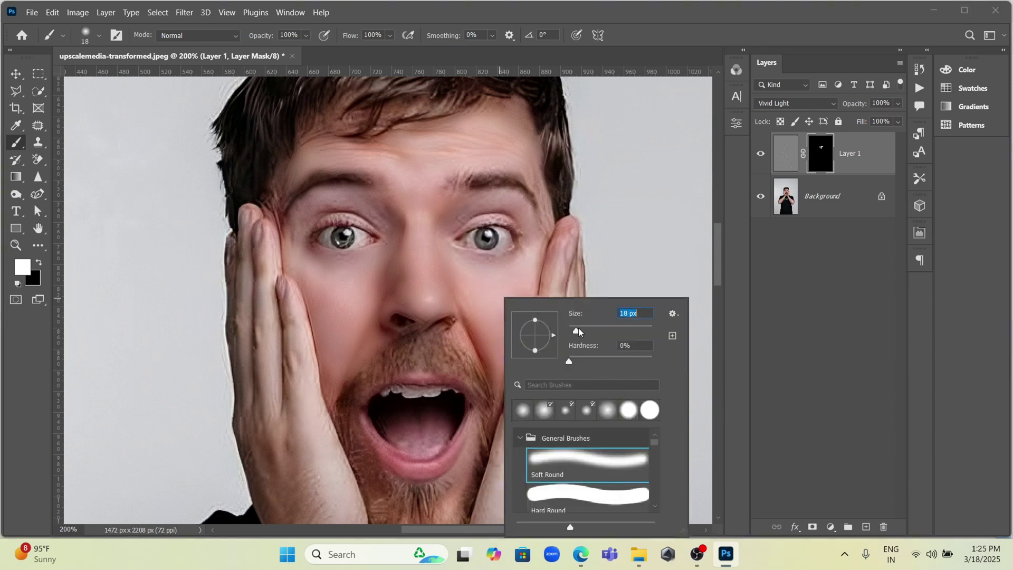
{"action": "left_click_drag", "start_coordinate": [579, 328], "coordinate": [584, 331]}
{"action": "key", "text": "Return"}
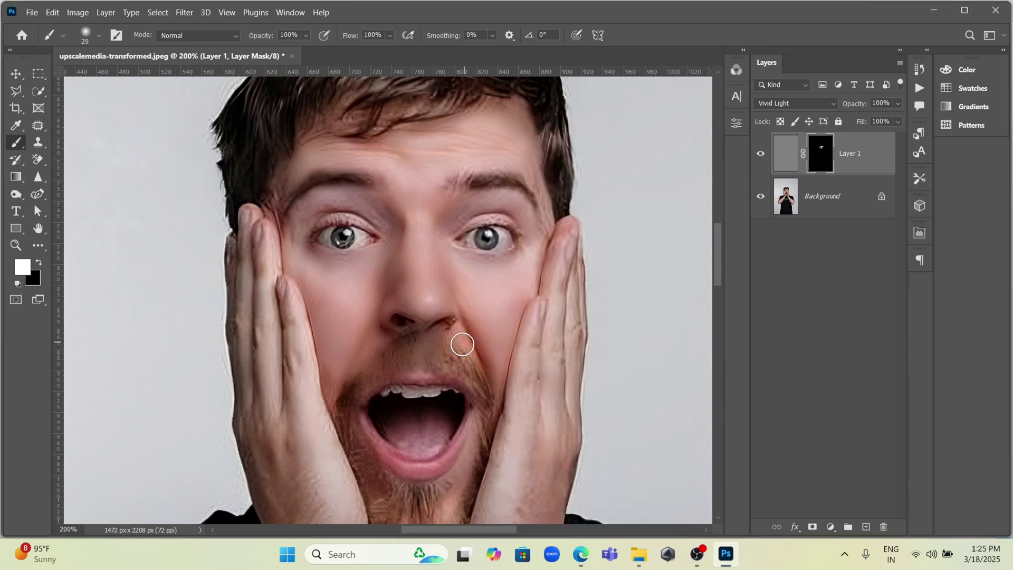
{"action": "scroll", "coordinate": [475, 253], "scroll_direction": "down", "scroll_amount": 2}
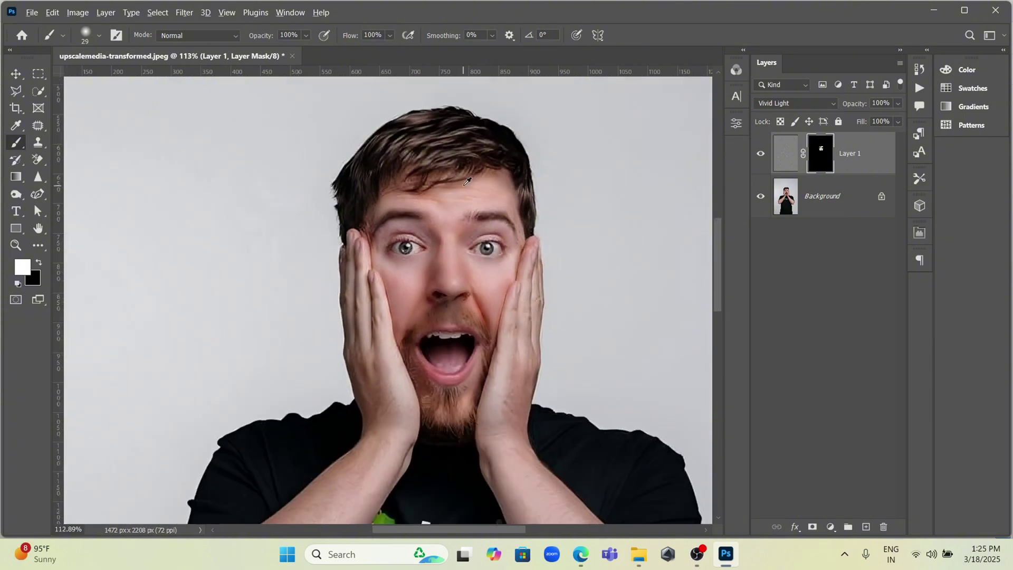
{"action": "scroll", "coordinate": [413, 202], "scroll_direction": "up", "scroll_amount": 2}
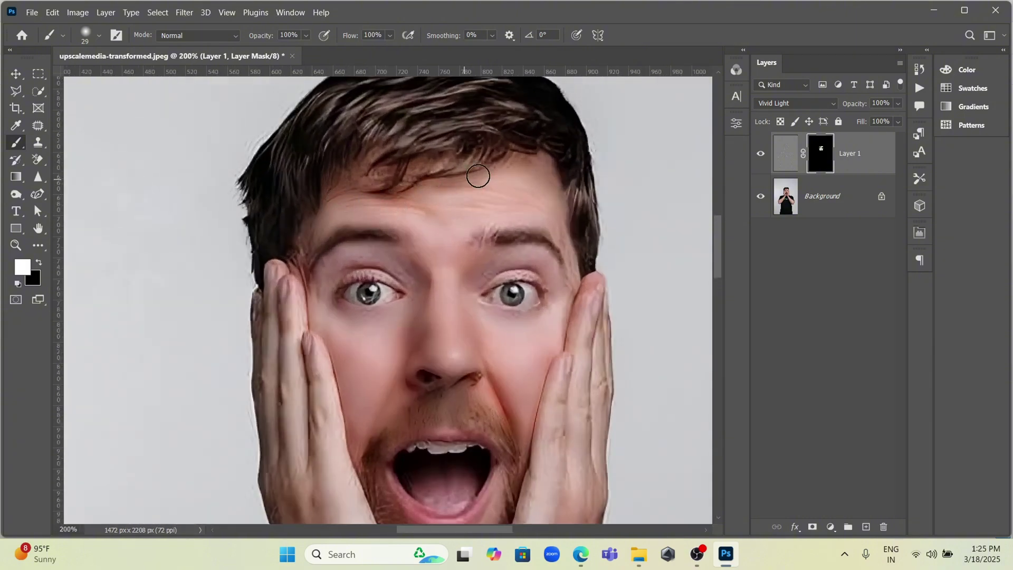
{"action": "scroll", "coordinate": [535, 169], "scroll_direction": "down", "scroll_amount": 2}
{"action": "scroll", "coordinate": [571, 205], "scroll_direction": "up", "scroll_amount": 2}
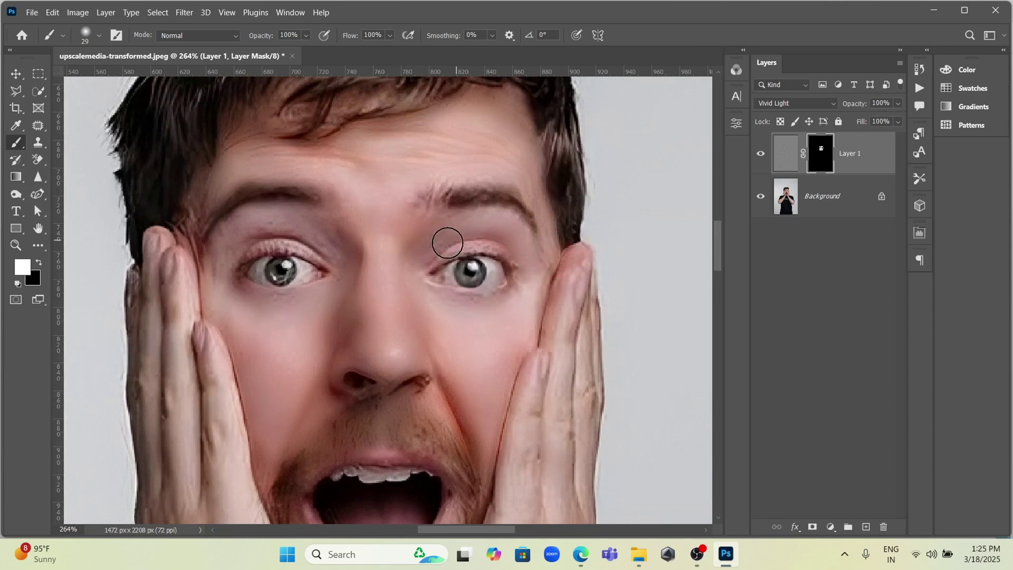
{"action": "mouse_move", "coordinate": [340, 251]}
{"action": "left_mouse_down"}
{"action": "mouse_move", "coordinate": [279, 232]}
{"action": "mouse_move", "coordinate": [245, 237]}
{"action": "mouse_move", "coordinate": [226, 260]}
{"action": "left_mouse_up"}
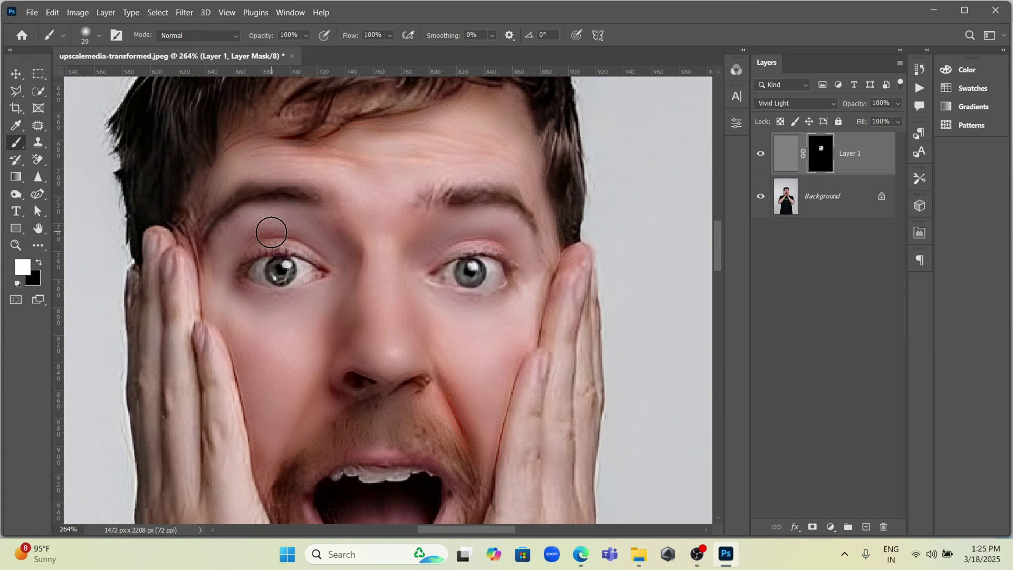
- Paint white on Layer 1's mask around the mouth and over the chin and beard area with the 29 px brush
{"action": "scroll", "coordinate": [376, 175], "scroll_direction": "down", "scroll_amount": 3}
{"action": "scroll", "coordinate": [371, 271], "scroll_direction": "up", "scroll_amount": 2}
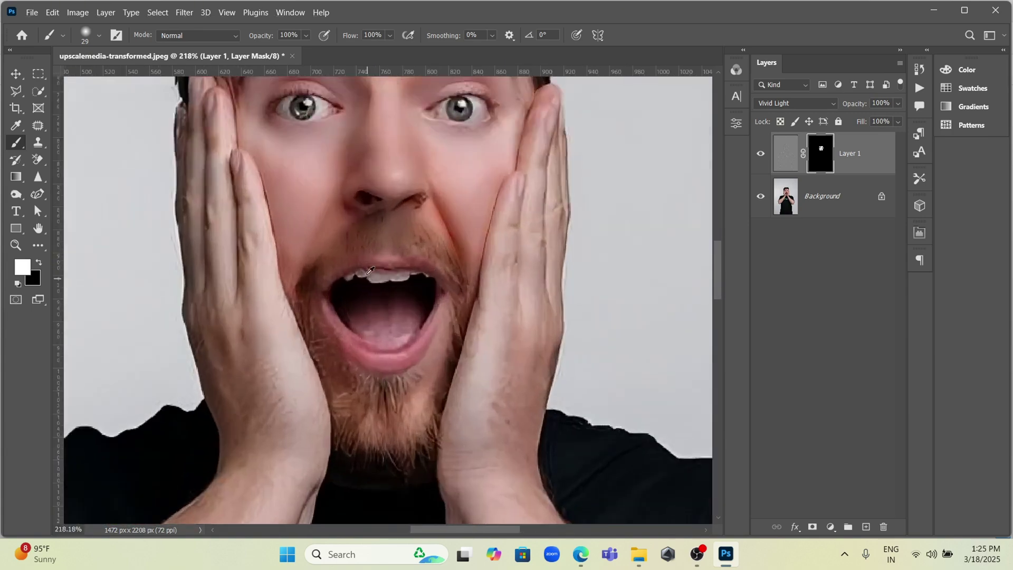
{"action": "mouse_move", "coordinate": [308, 271]}
{"action": "left_mouse_down"}
{"action": "mouse_move", "coordinate": [336, 352]}
{"action": "mouse_move", "coordinate": [339, 460]}
{"action": "mouse_move", "coordinate": [353, 464]}
{"action": "mouse_move", "coordinate": [411, 468]}
{"action": "mouse_move", "coordinate": [414, 409]}
{"action": "mouse_move", "coordinate": [391, 415]}
{"action": "mouse_move", "coordinate": [370, 402]}
{"action": "mouse_move", "coordinate": [457, 328]}
{"action": "mouse_move", "coordinate": [435, 439]}
{"action": "left_mouse_up"}
{"action": "left_click_drag", "start_coordinate": [452, 308], "coordinate": [452, 242]}
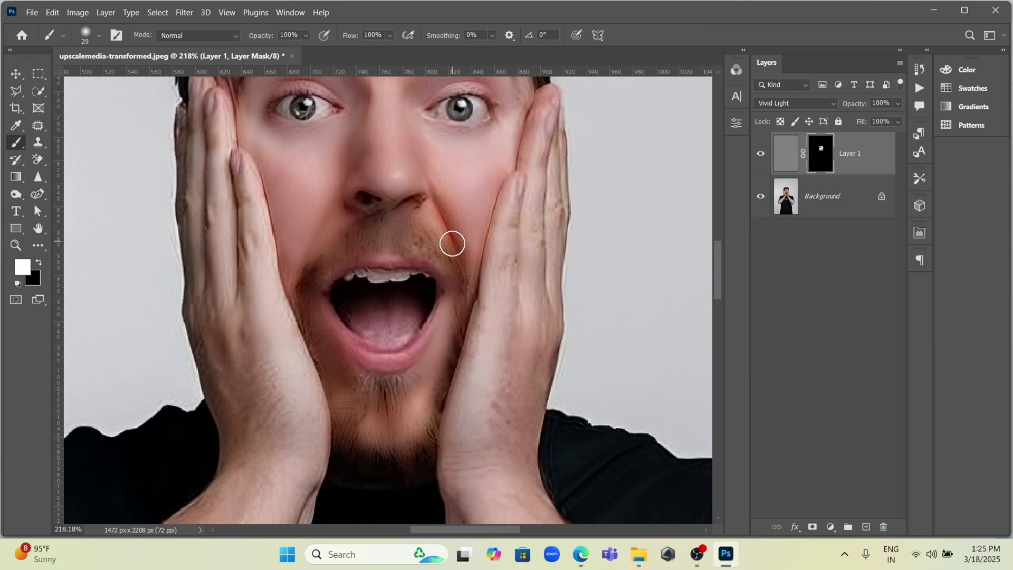
- Set the brush size to 64 px and paint white on the mask over the hand on the right side of the face
{"action": "right_click", "coordinate": [525, 293]}
{"action": "type", "text": "64"}
{"action": "key", "text": "Return"}
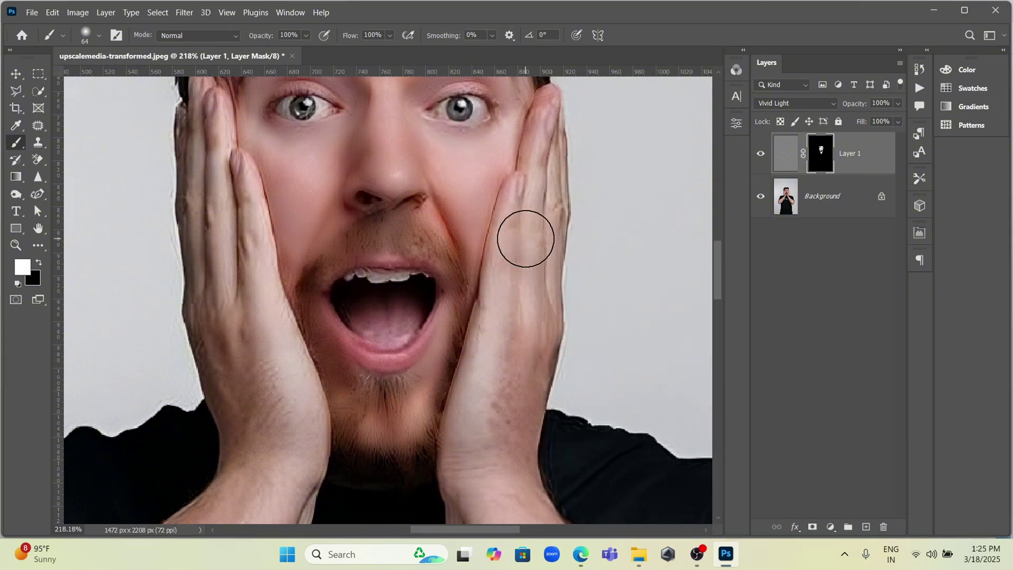
{"action": "mouse_move", "coordinate": [525, 236]}
{"action": "left_mouse_down"}
{"action": "mouse_move", "coordinate": [517, 360]}
{"action": "mouse_move", "coordinate": [495, 356]}
{"action": "mouse_move", "coordinate": [481, 411]}
{"action": "mouse_move", "coordinate": [499, 453]}
{"action": "mouse_move", "coordinate": [552, 138]}
{"action": "mouse_move", "coordinate": [551, 301]}
{"action": "left_mouse_up"}
- Paint white on Layer 1's mask over the hand on the left side of the face with the 64 px brush
{"action": "scroll", "coordinate": [550, 196], "scroll_direction": "down", "scroll_amount": 2}
{"action": "scroll", "coordinate": [550, 197], "scroll_direction": "down", "scroll_amount": 2}
{"action": "scroll", "coordinate": [343, 163], "scroll_direction": "down", "scroll_amount": 1}
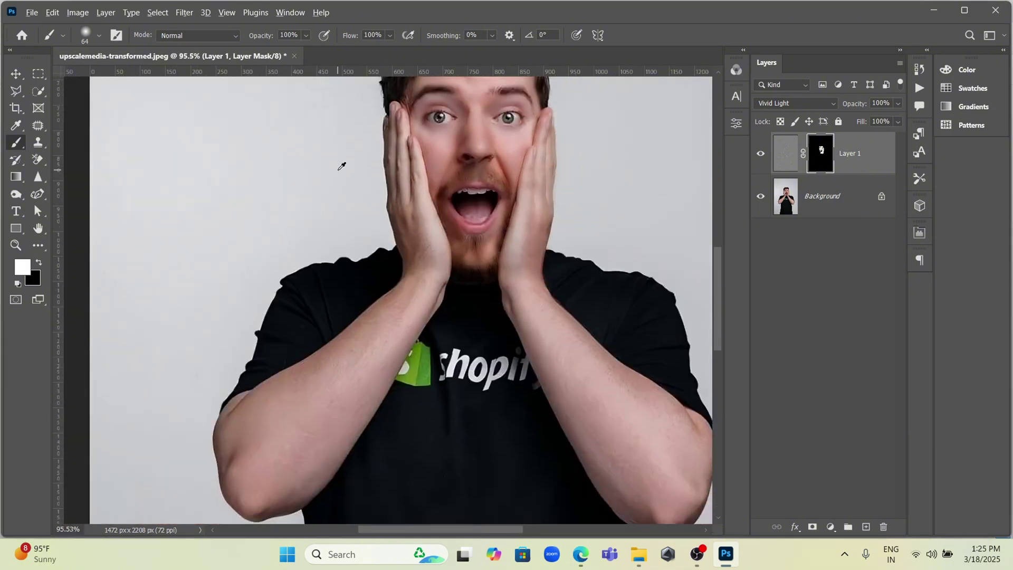
{"action": "scroll", "coordinate": [384, 119], "scroll_direction": "up", "scroll_amount": 3}
{"action": "scroll", "coordinate": [425, 172], "scroll_direction": "up", "scroll_amount": 1}
{"action": "mouse_move", "coordinate": [425, 172]}
{"action": "left_mouse_down"}
{"action": "mouse_move", "coordinate": [457, 406]}
{"action": "mouse_move", "coordinate": [465, 236]}
{"action": "mouse_move", "coordinate": [507, 443]}
{"action": "mouse_move", "coordinate": [489, 321]}
{"action": "left_mouse_up"}
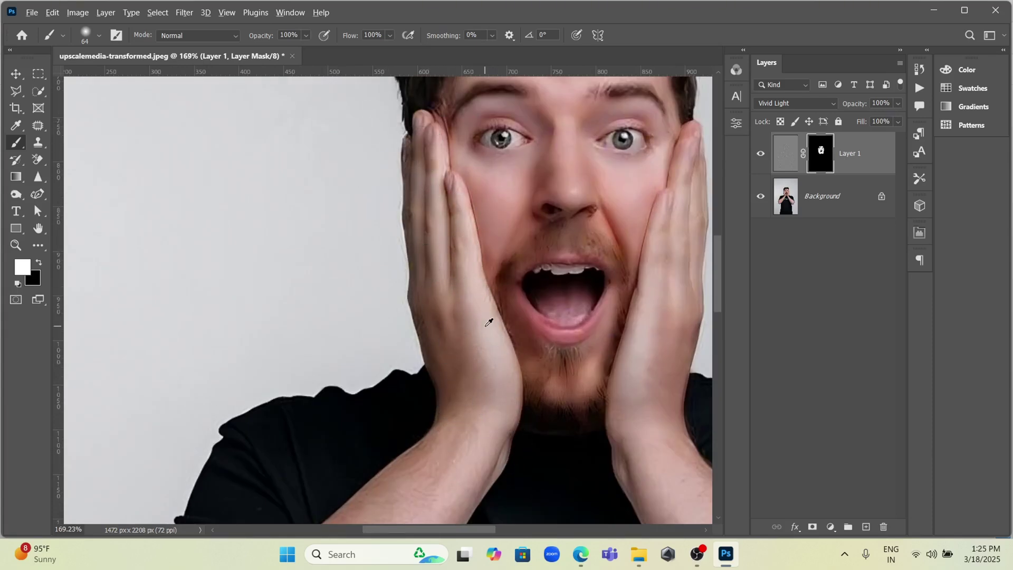
- Paint white on Layer 1's mask over the wrist and forearm on the left side of the photo, down to the elbow
{"action": "scroll", "coordinate": [488, 321], "scroll_direction": "down", "scroll_amount": 3}
{"action": "scroll", "coordinate": [484, 338], "scroll_direction": "down", "scroll_amount": 2}
{"action": "mouse_move", "coordinate": [470, 273]}
{"action": "left_mouse_down"}
{"action": "mouse_move", "coordinate": [412, 344]}
{"action": "mouse_move", "coordinate": [385, 343]}
{"action": "mouse_move", "coordinate": [369, 369]}
{"action": "mouse_move", "coordinate": [224, 435]}
{"action": "mouse_move", "coordinate": [245, 525]}
{"action": "mouse_move", "coordinate": [378, 364]}
{"action": "mouse_move", "coordinate": [434, 358]}
{"action": "mouse_move", "coordinate": [317, 504]}
{"action": "mouse_move", "coordinate": [323, 525]}
{"action": "mouse_move", "coordinate": [389, 425]}
{"action": "mouse_move", "coordinate": [394, 445]}
{"action": "mouse_move", "coordinate": [488, 278]}
{"action": "left_mouse_up"}
{"action": "scroll", "coordinate": [488, 278], "scroll_direction": "down", "scroll_amount": 3}
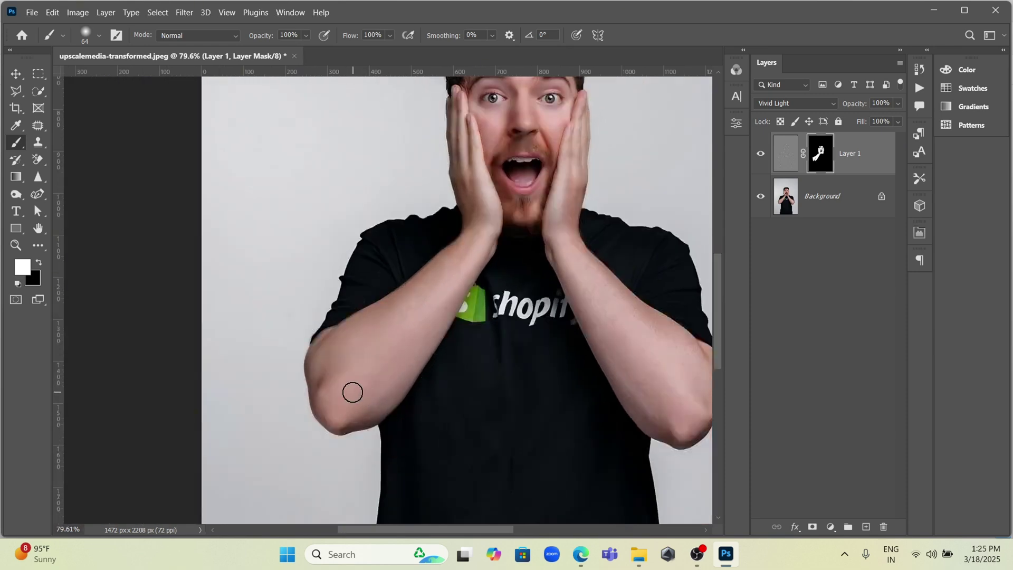
- Paint white on Layer 1's mask over the wrist and forearm on the right side of the photo, down to the elbow
{"action": "scroll", "coordinate": [448, 341], "scroll_direction": "up", "scroll_amount": 3}
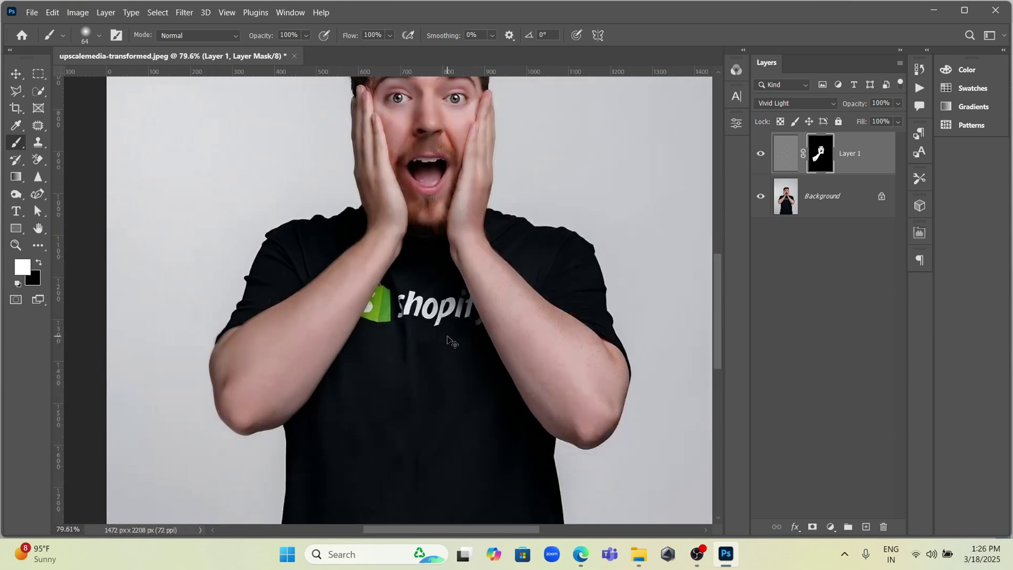
{"action": "mouse_move", "coordinate": [590, 391]}
{"action": "left_mouse_down"}
{"action": "mouse_move", "coordinate": [559, 473]}
{"action": "mouse_move", "coordinate": [535, 472]}
{"action": "mouse_move", "coordinate": [502, 459]}
{"action": "mouse_move", "coordinate": [435, 336]}
{"action": "left_mouse_up"}
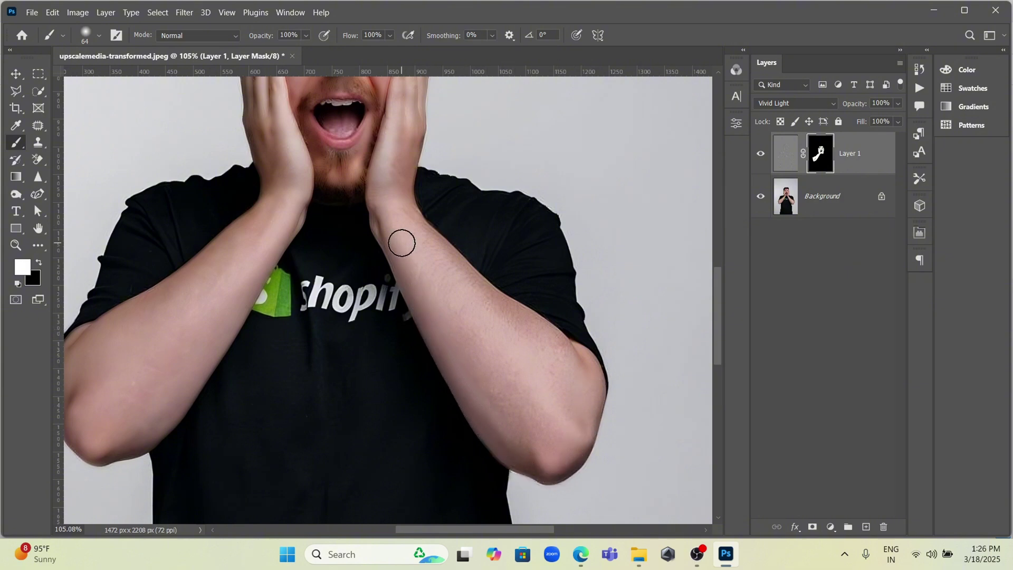
{"action": "mouse_move", "coordinate": [384, 203]}
{"action": "left_mouse_down"}
{"action": "mouse_move", "coordinate": [410, 246]}
{"action": "mouse_move", "coordinate": [402, 211]}
{"action": "mouse_move", "coordinate": [500, 338]}
{"action": "mouse_move", "coordinate": [463, 281]}
{"action": "mouse_move", "coordinate": [556, 330]}
{"action": "mouse_move", "coordinate": [539, 361]}
{"action": "left_mouse_up"}
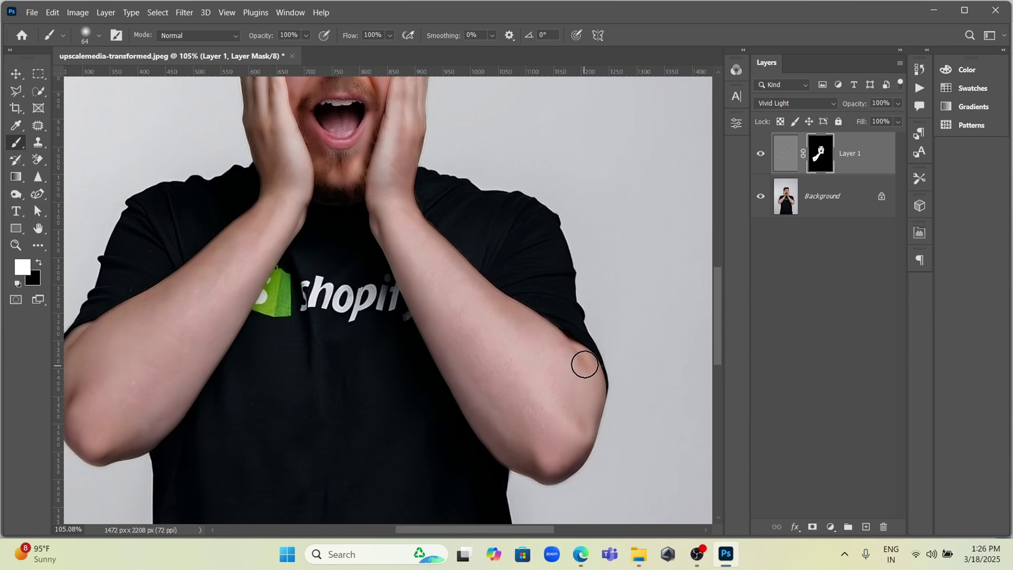
- Examine the smoothed skin on the hands and face up close and in the full photo
{"action": "scroll", "coordinate": [381, 159], "scroll_direction": "up", "scroll_amount": 3}
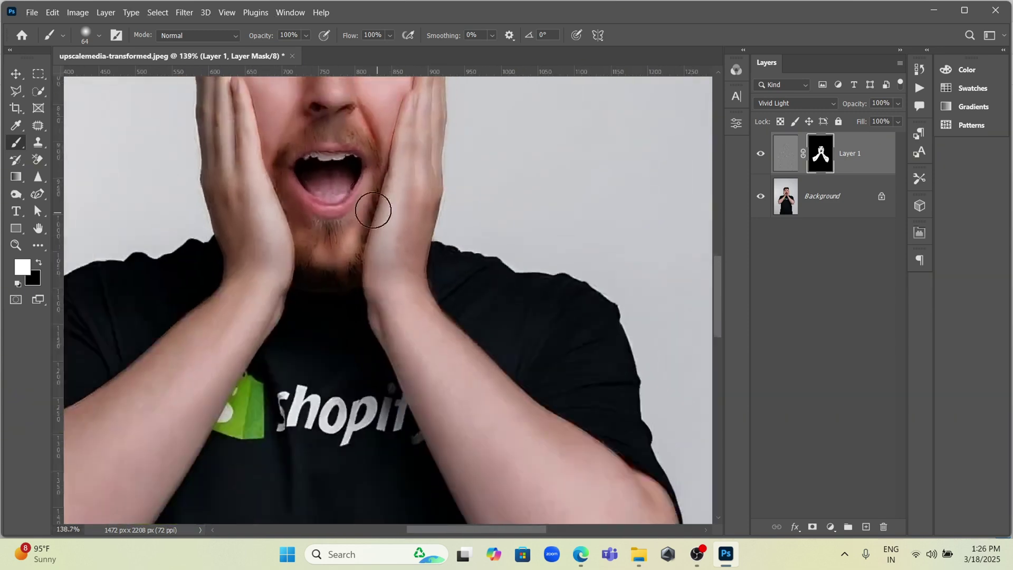
{"action": "scroll", "coordinate": [373, 208], "scroll_direction": "up", "scroll_amount": 2}
{"action": "scroll", "coordinate": [288, 131], "scroll_direction": "up", "scroll_amount": 2}
{"action": "scroll", "coordinate": [323, 335], "scroll_direction": "up", "scroll_amount": 2}
{"action": "scroll", "coordinate": [317, 346], "scroll_direction": "up", "scroll_amount": 1}
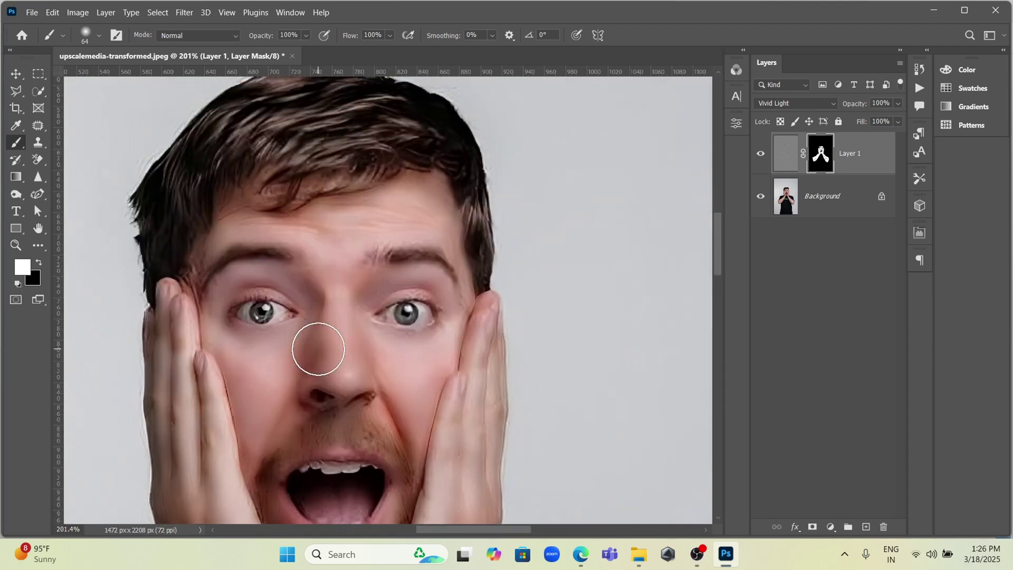
{"action": "scroll", "coordinate": [320, 345], "scroll_direction": "down", "scroll_amount": 2}
{"action": "scroll", "coordinate": [319, 346], "scroll_direction": "down", "scroll_amount": 1}
{"action": "key", "text": "x"}
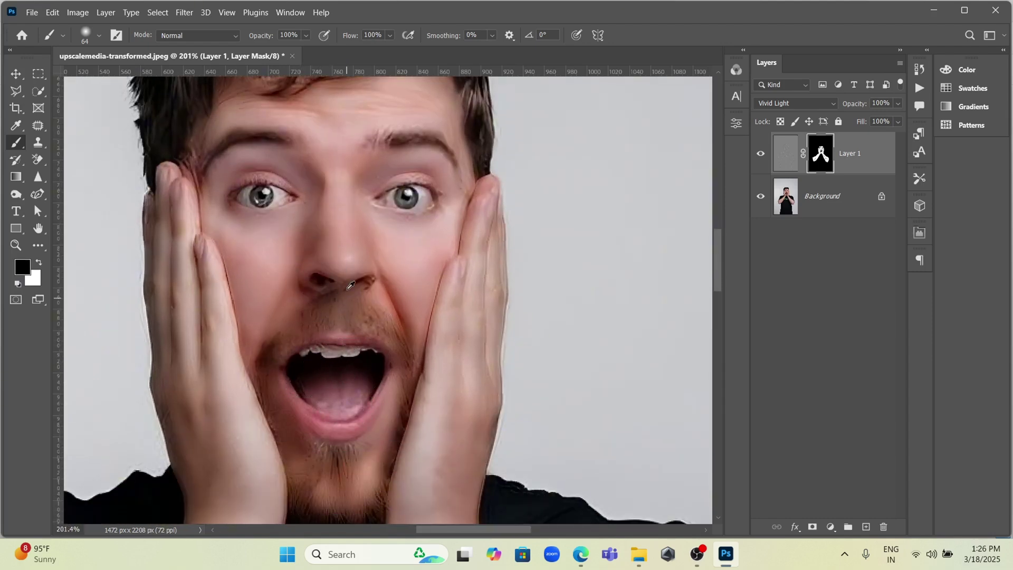
{"action": "scroll", "coordinate": [356, 319], "scroll_direction": "down", "scroll_amount": 1}
{"action": "key", "text": "ctrl+0"}
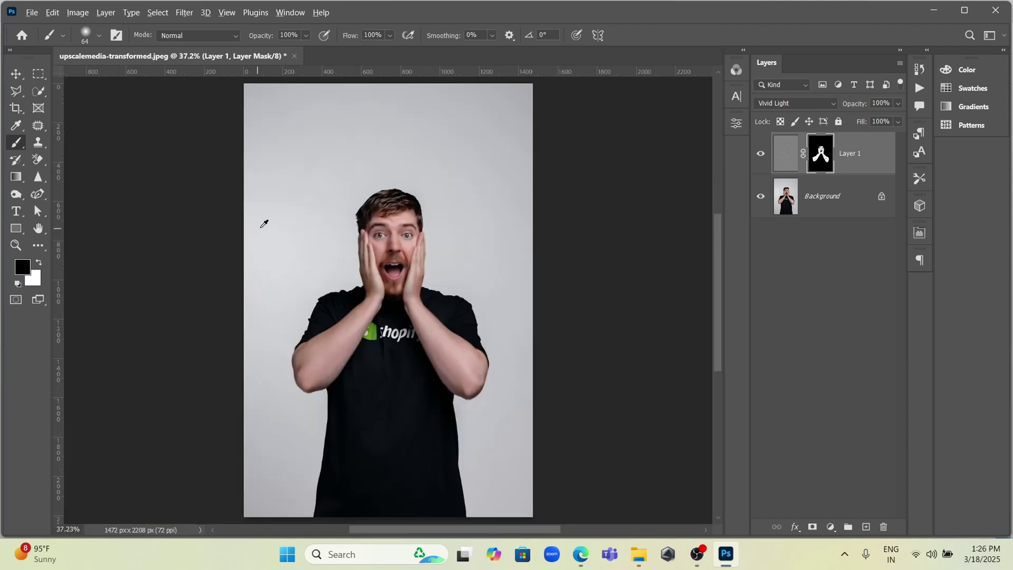
- Reduce Layer 1's opacity to 77% and its fill to 82%
{"action": "scroll", "coordinate": [331, 224], "scroll_direction": "up", "scroll_amount": 3}
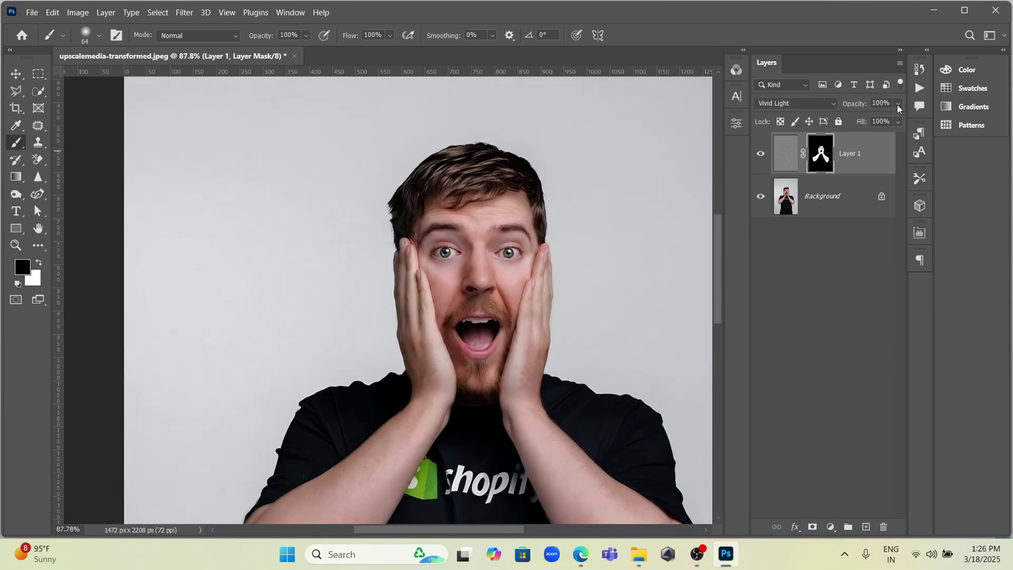
{"action": "left_click", "coordinate": [898, 104]}
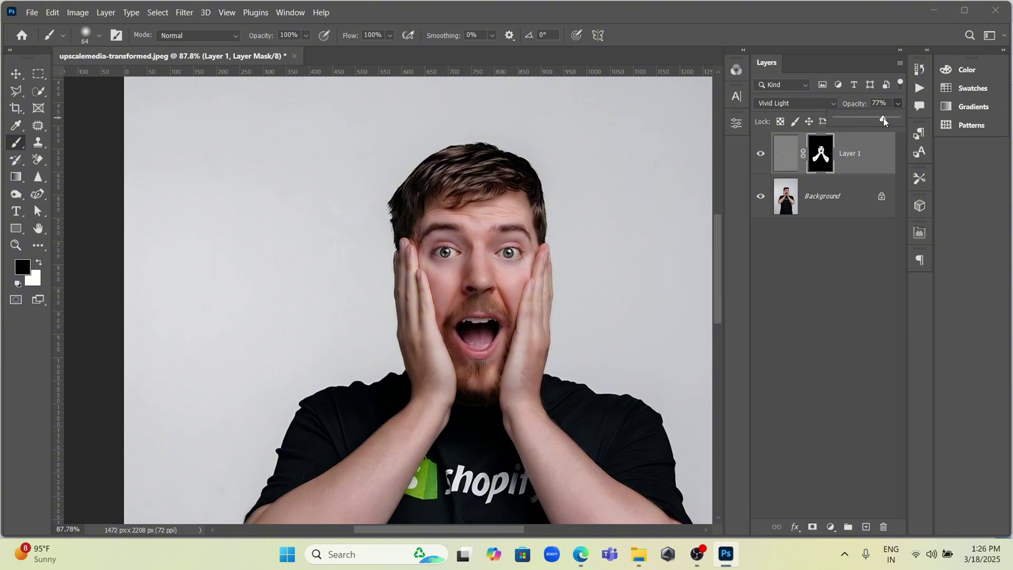
{"action": "left_click", "coordinate": [897, 121]}
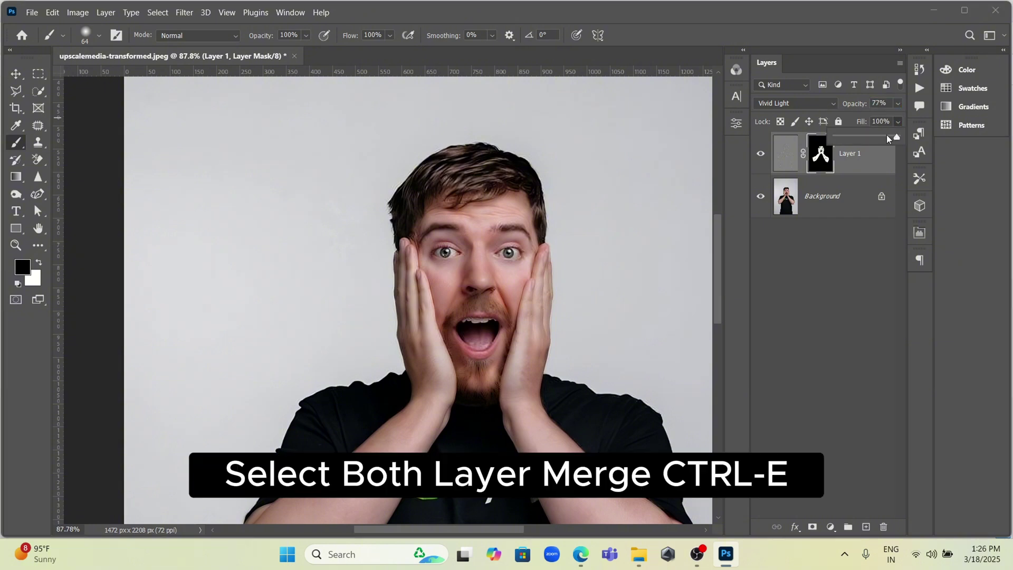
- Merge Layer 1 and the Background into one layer and duplicate the merged layer
{"action": "left_click", "coordinate": [861, 202]}
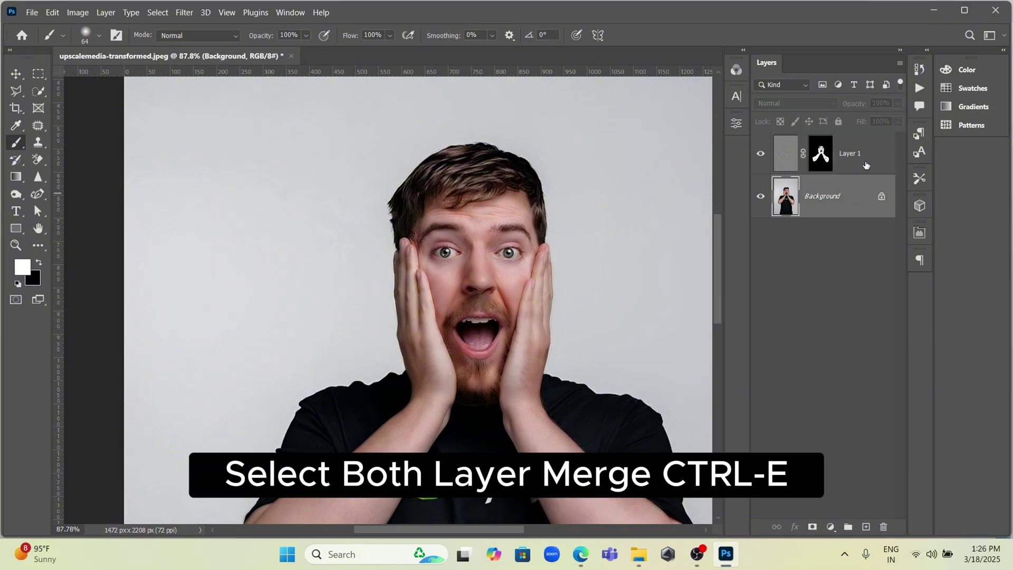
{"action": "left_click", "coordinate": [868, 166], "text": "shift"}
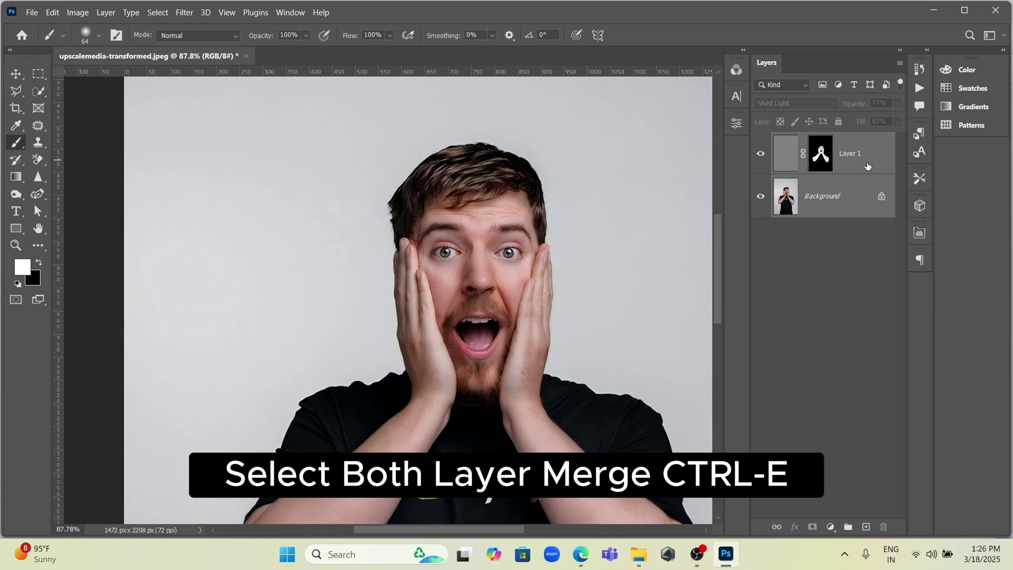
{"action": "key", "text": "ctrl+e"}
{"action": "key", "text": "ctrl+j"}
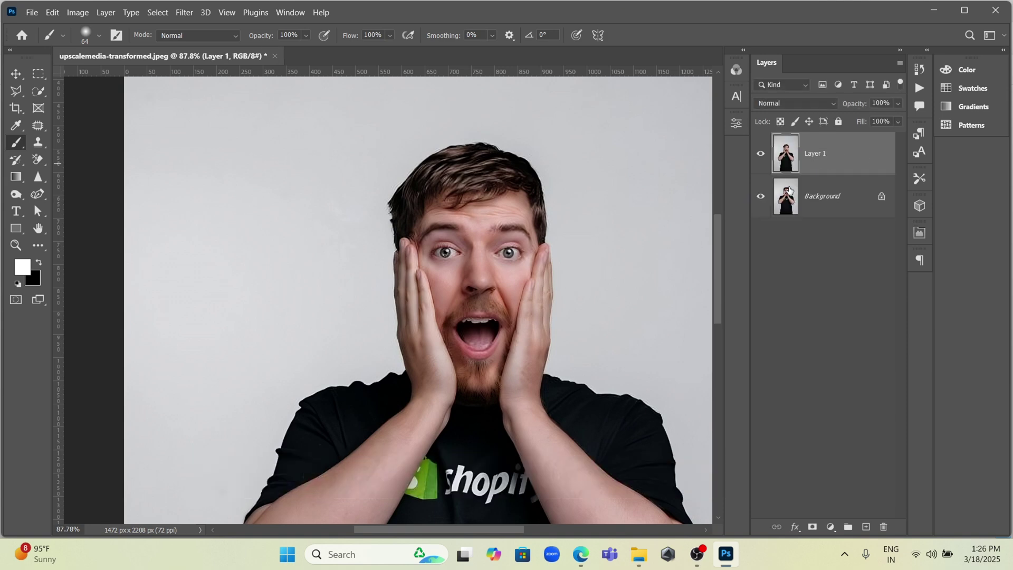
- Apply a Curves adjustment to the duplicated layer with an RGB midpoint at input 121 and output 127
{"action": "key", "text": "ctrl+0"}
{"action": "scroll", "coordinate": [406, 221], "scroll_direction": "up", "scroll_amount": 5}
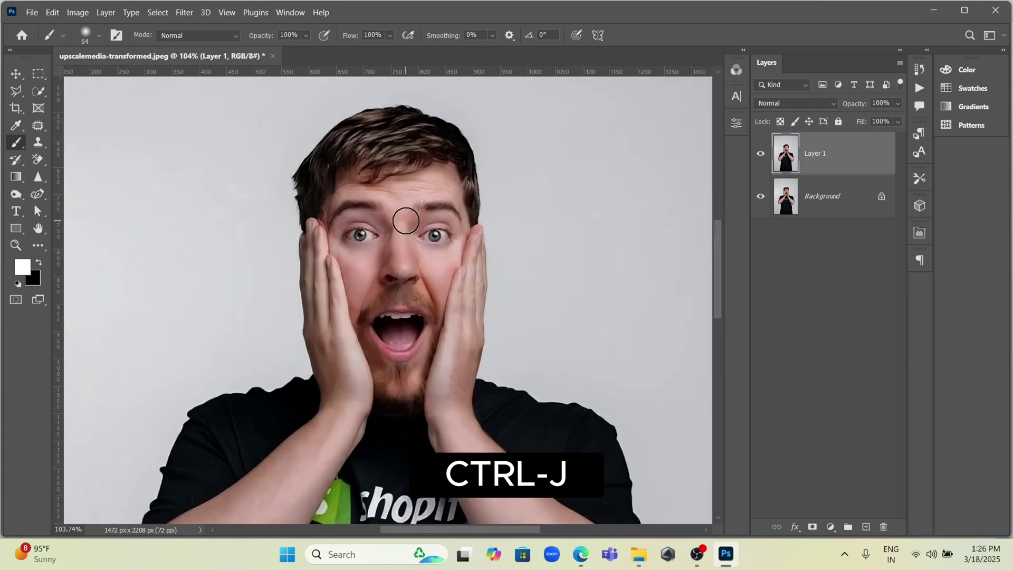
{"action": "key", "text": "ctrl+m"}
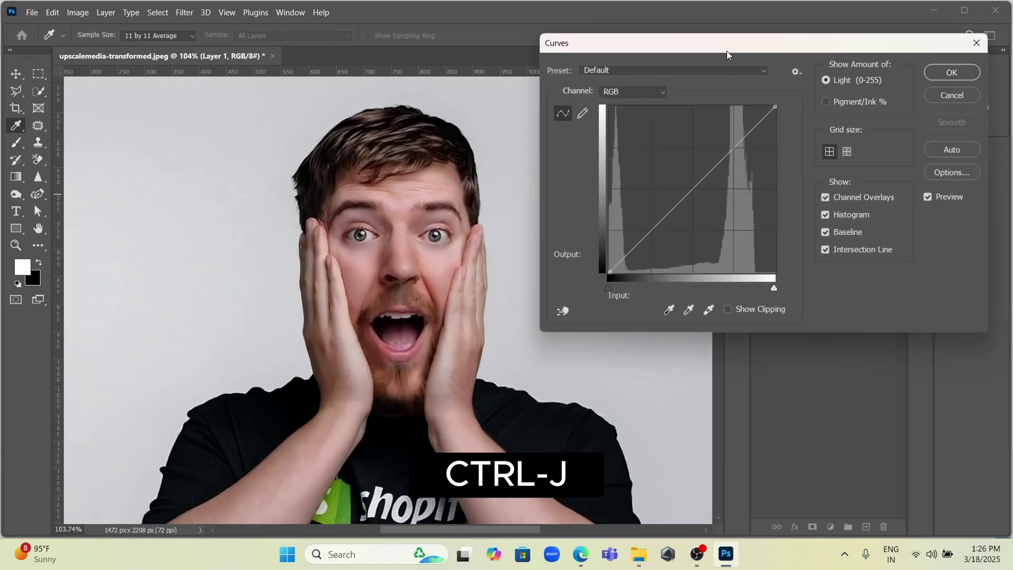
{"action": "left_click_drag", "start_coordinate": [726, 50], "coordinate": [748, 46]}
{"action": "left_click_drag", "start_coordinate": [707, 170], "coordinate": [710, 185]}
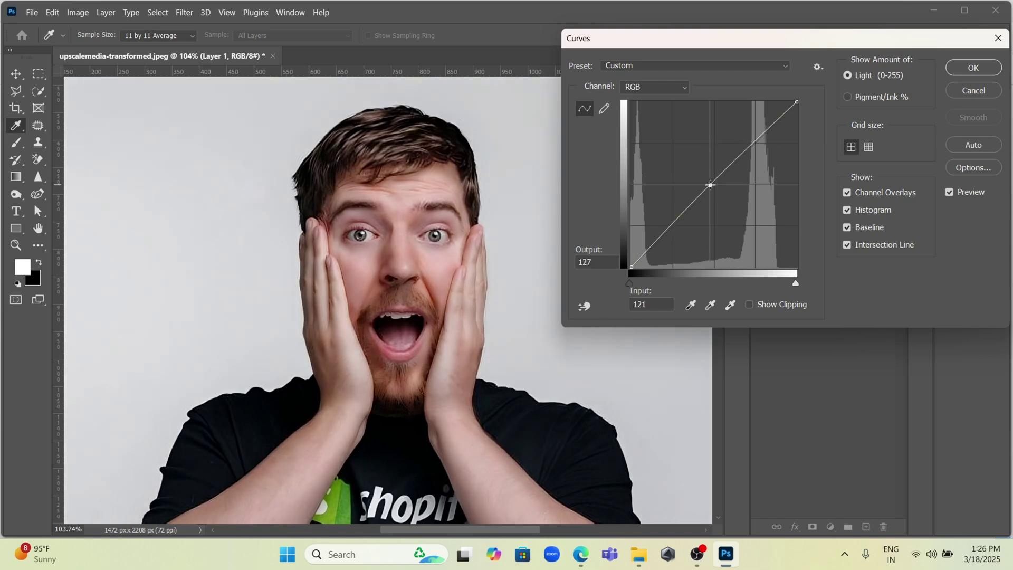
{"action": "left_click", "coordinate": [970, 68]}
- Set Layer 1's blend mode to Vivid Light and split its Blend If underlying-layer shadow slider to 166 / 255
{"action": "left_click", "coordinate": [784, 106]}
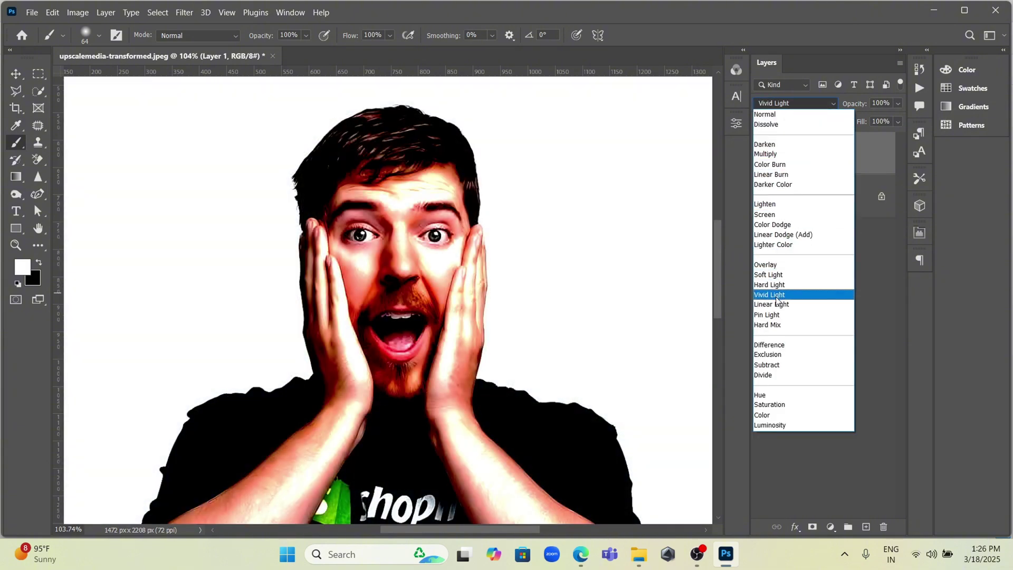
{"action": "left_click", "coordinate": [776, 295]}
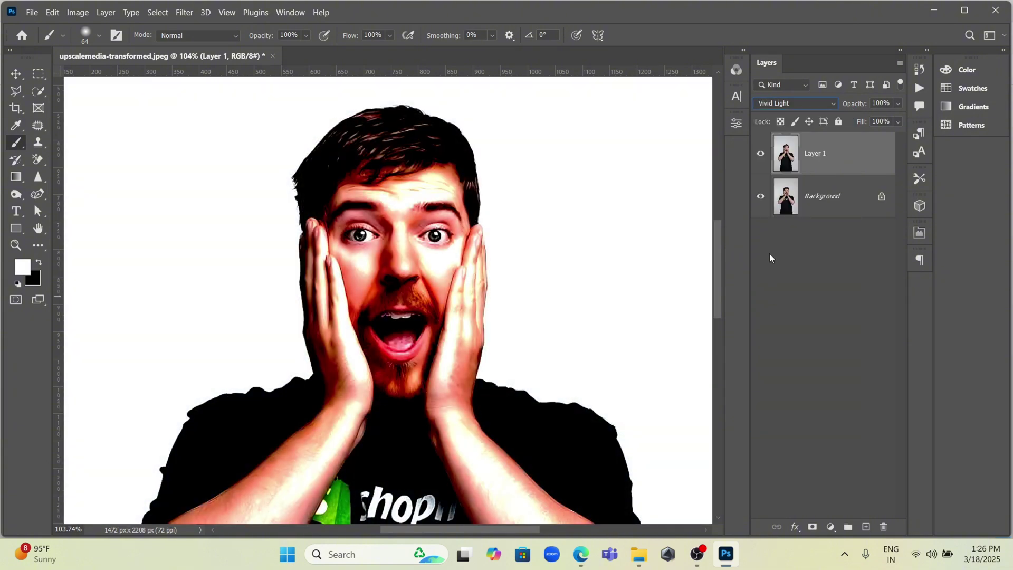
{"action": "left_click", "coordinate": [844, 205]}
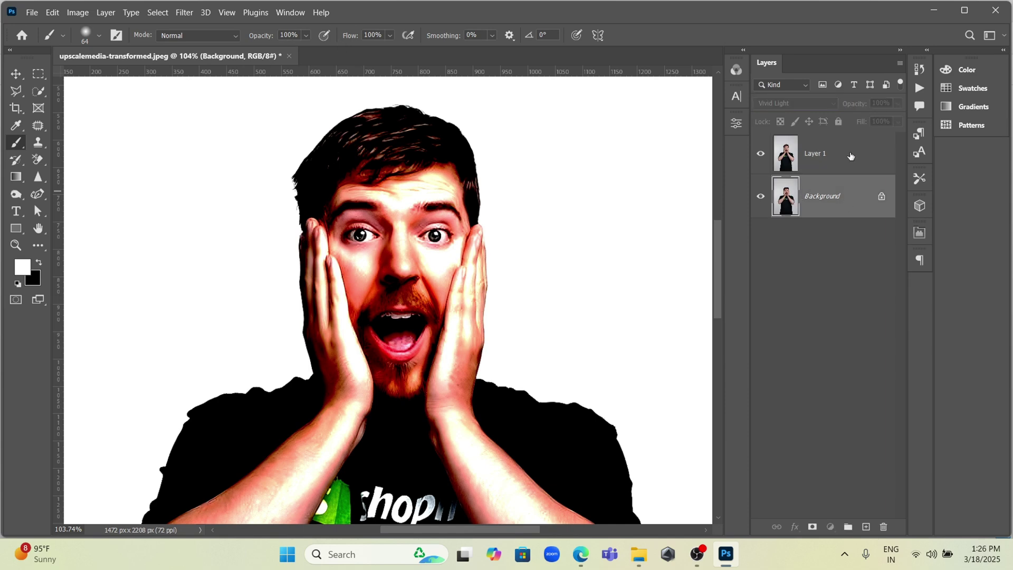
{"action": "left_click", "coordinate": [857, 172]}
{"action": "double_click", "coordinate": [855, 171]}
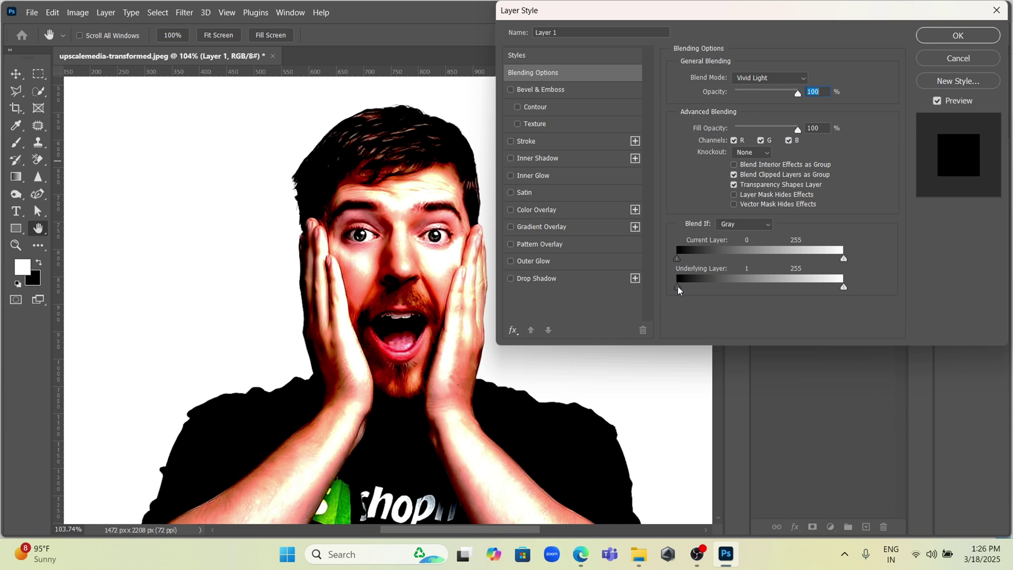
{"action": "left_click_drag", "start_coordinate": [678, 287], "coordinate": [848, 290]}
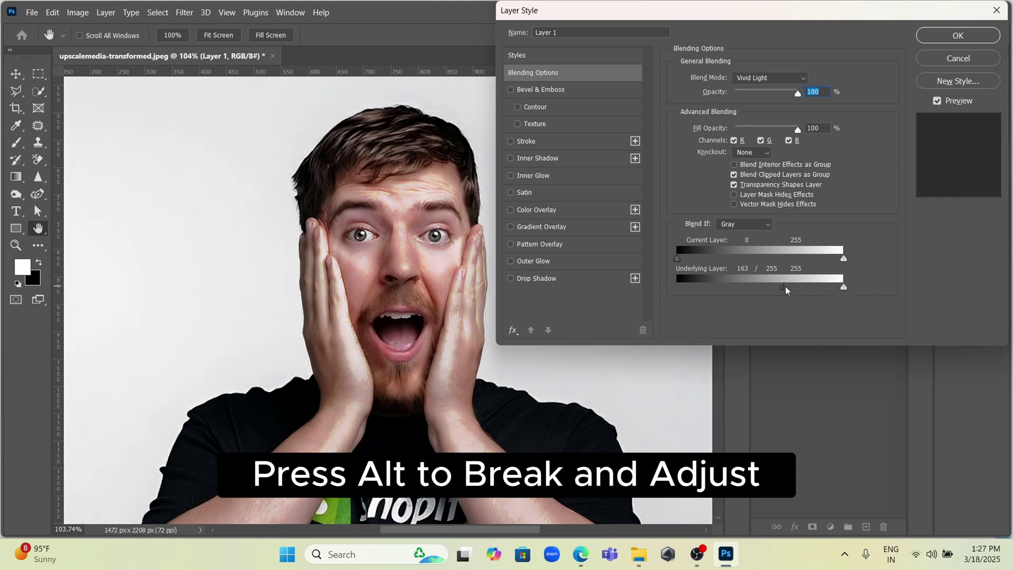
{"action": "left_click_drag", "start_coordinate": [785, 289], "coordinate": [768, 295]}
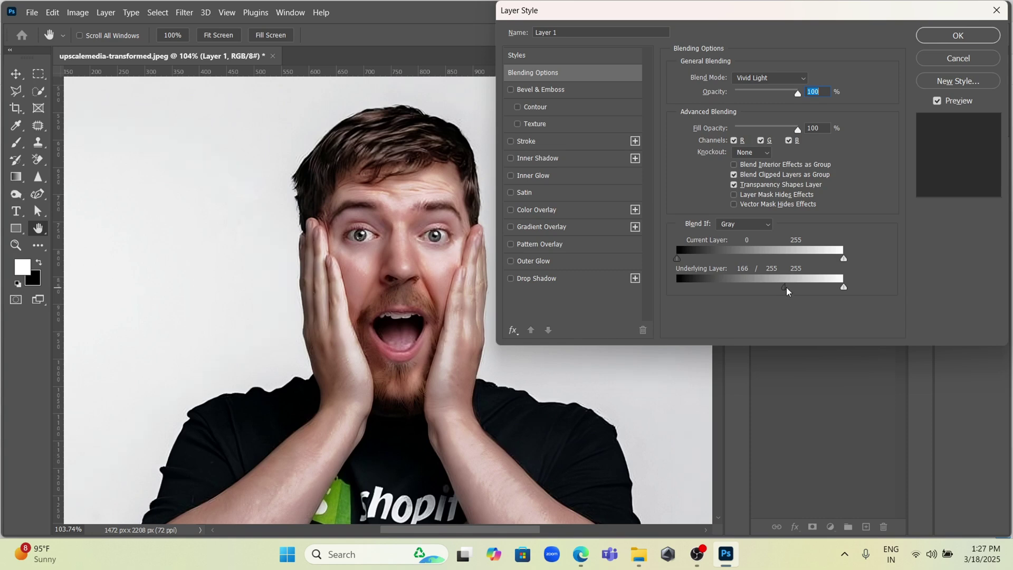
{"action": "left_click", "coordinate": [957, 35]}
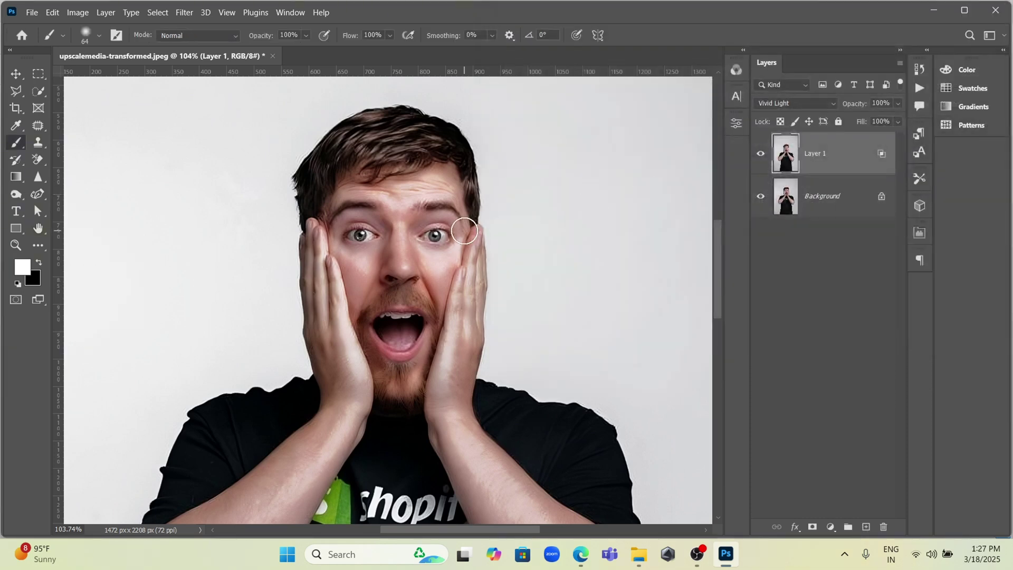
- Compare the photo with and without Layer 1, both zoomed out and close to the face, leaving the layer shown
{"action": "scroll", "coordinate": [466, 256], "scroll_direction": "down", "scroll_amount": 4}
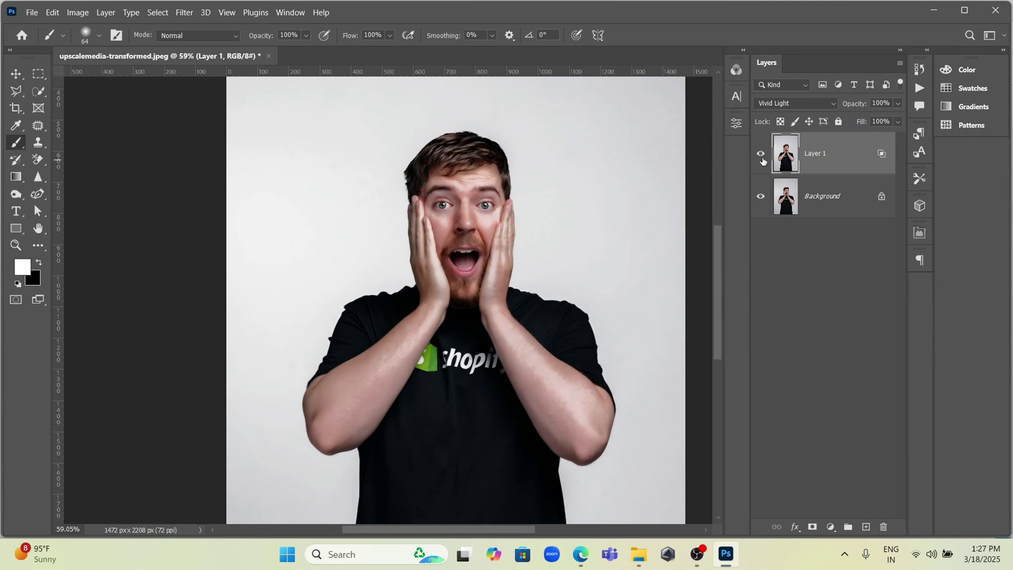
{"action": "left_click", "coordinate": [760, 153]}
{"action": "left_click", "coordinate": [760, 154]}
{"action": "left_click", "coordinate": [760, 153]}
{"action": "left_click", "coordinate": [760, 153]}
{"action": "scroll", "coordinate": [565, 164], "scroll_direction": "up", "scroll_amount": 1}
{"action": "scroll", "coordinate": [565, 164], "scroll_direction": "up", "scroll_amount": 3}
{"action": "left_click", "coordinate": [759, 159]}
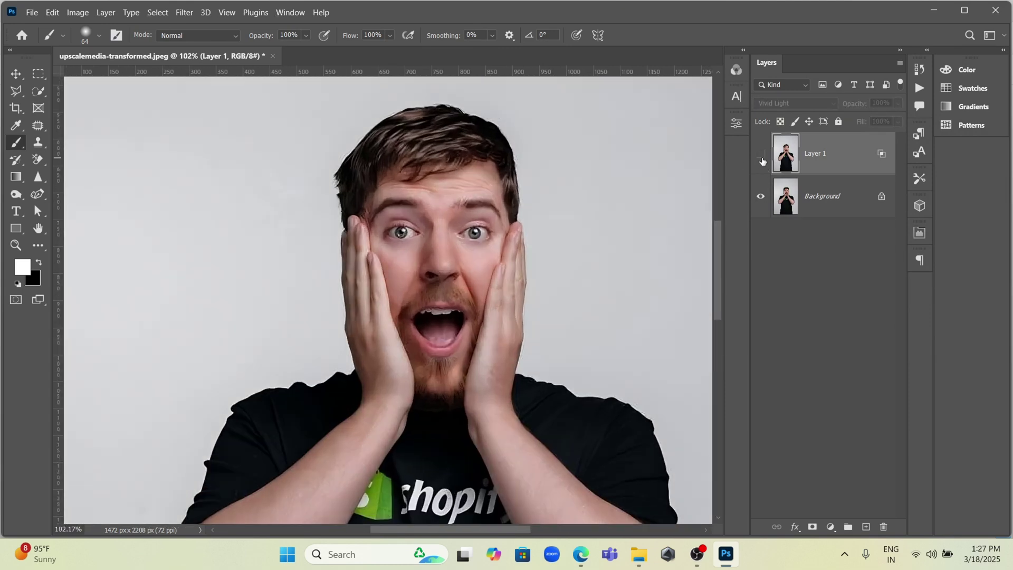
{"action": "left_click", "coordinate": [761, 160]}
{"action": "left_click", "coordinate": [185, 14]}
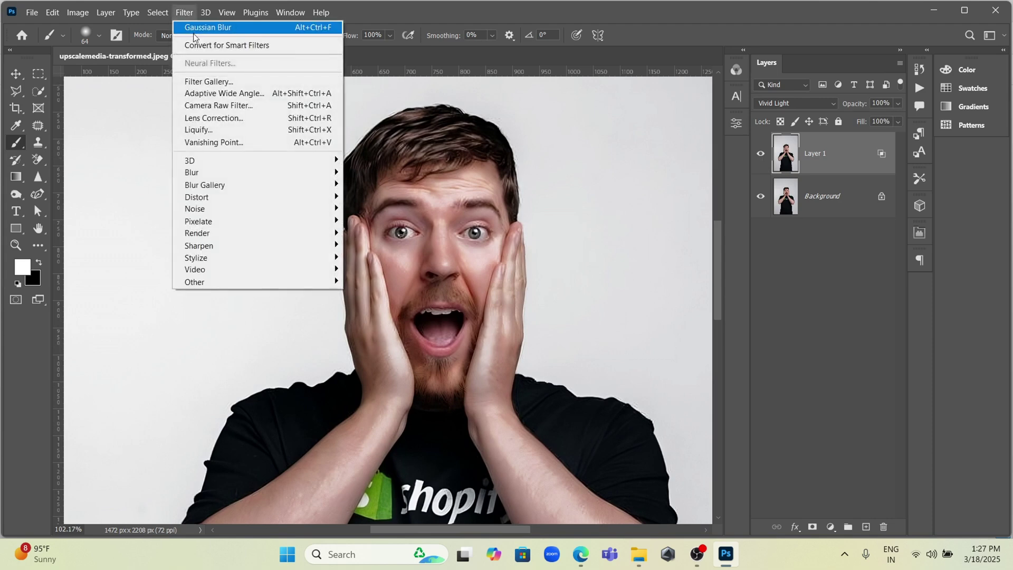
{"action": "left_click", "coordinate": [200, 46]}
{"action": "key", "text": "Return"}
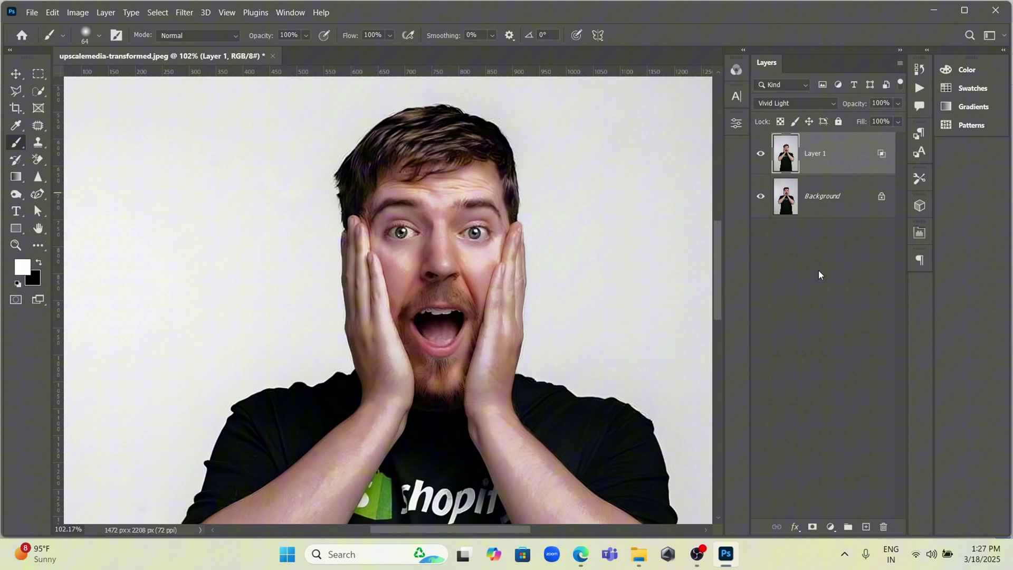
- Merge Layer 1 with the Background and convert the merged layer to a smart object for smart filters
{"action": "left_click", "coordinate": [823, 203], "text": "shift"}
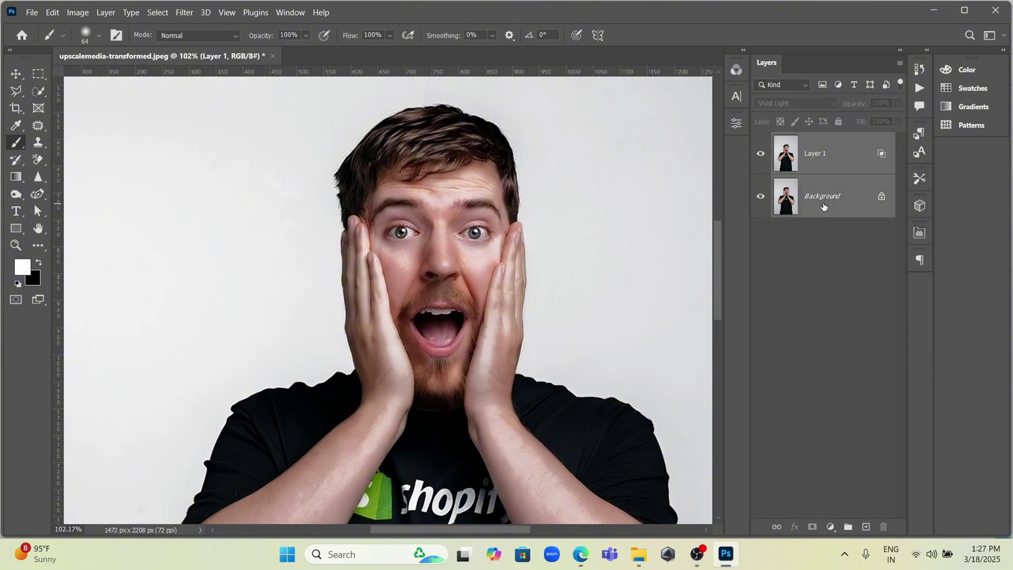
{"action": "key", "text": "ctrl+e"}
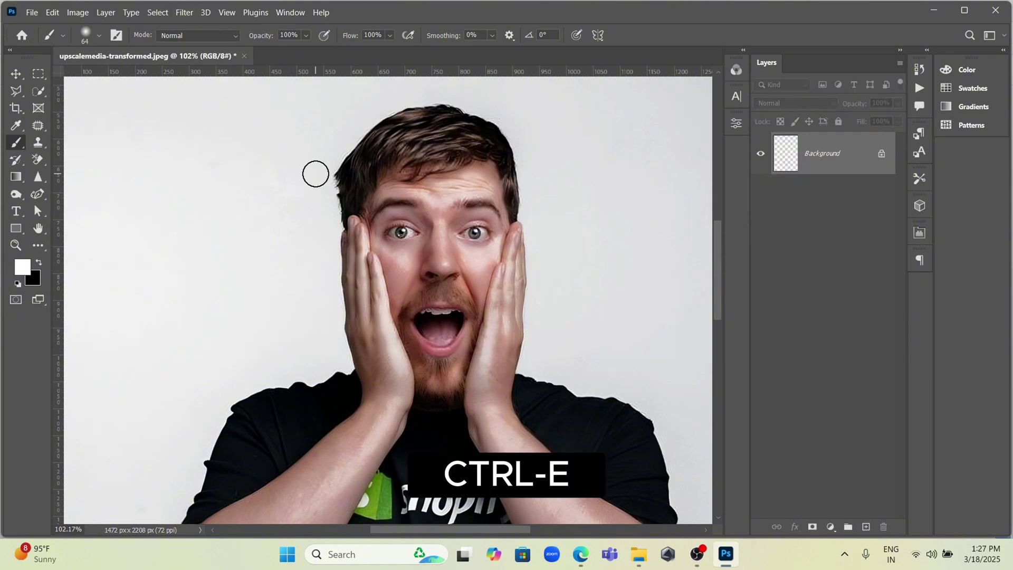
{"action": "left_click", "coordinate": [192, 12]}
{"action": "left_click", "coordinate": [230, 44]}
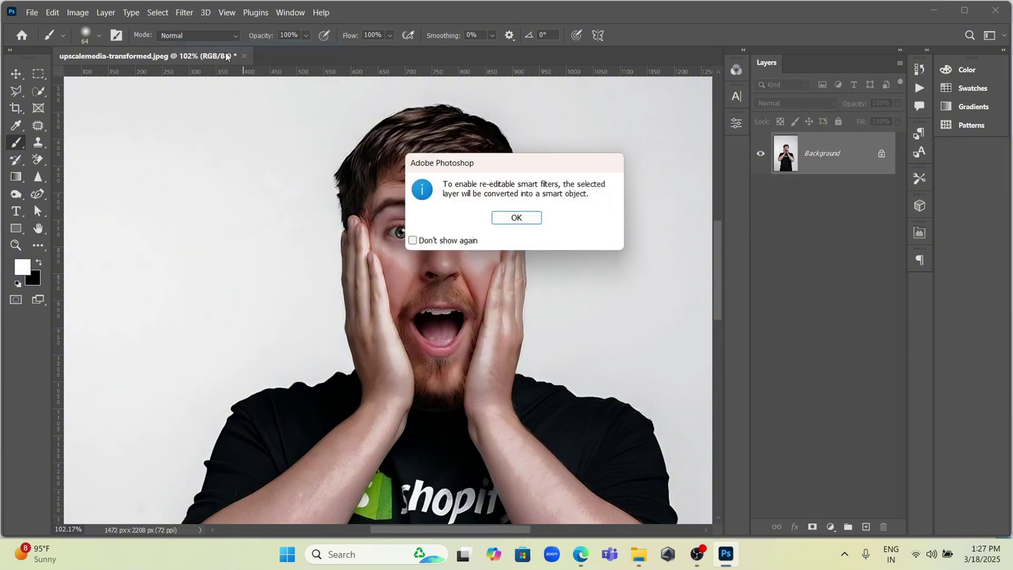
{"action": "key", "text": "Return"}
- Open the Camera Raw Filter on the smart object and raise the Oranges luminance to +16 in the Color Mixer
{"action": "left_click", "coordinate": [186, 13]}
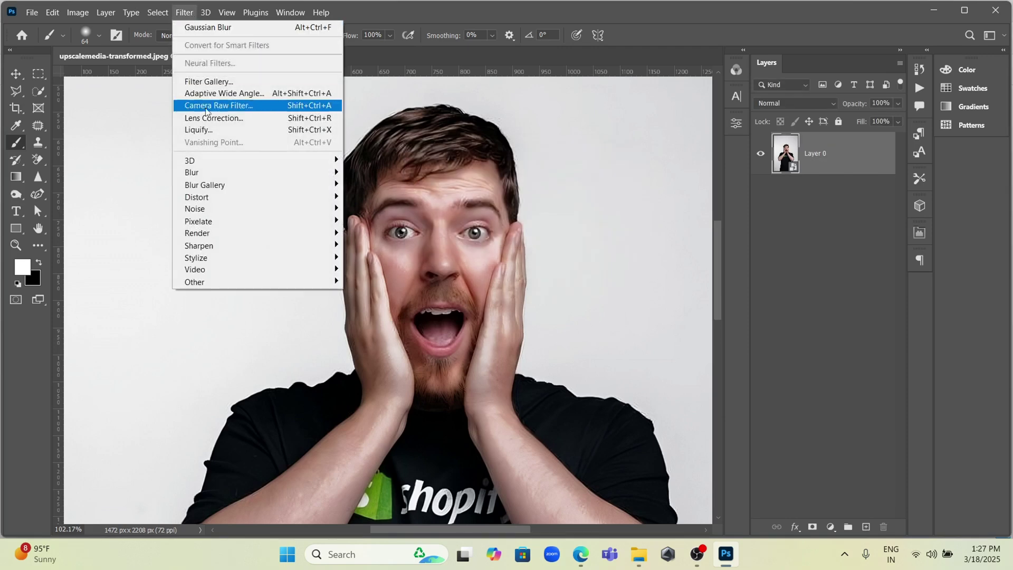
{"action": "left_click", "coordinate": [210, 107]}
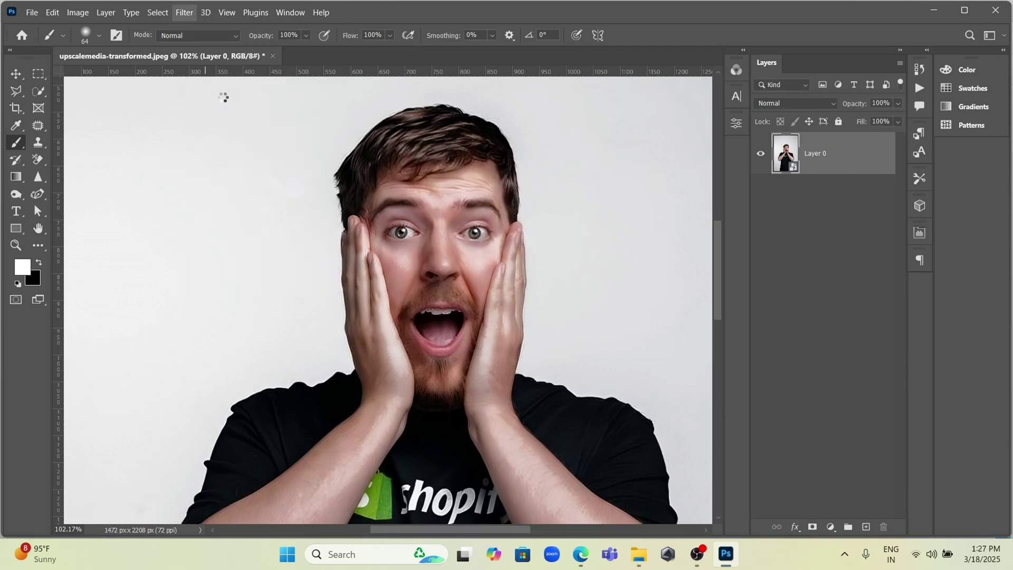
{"action": "scroll", "coordinate": [415, 267], "scroll_direction": "up", "scroll_amount": 1}
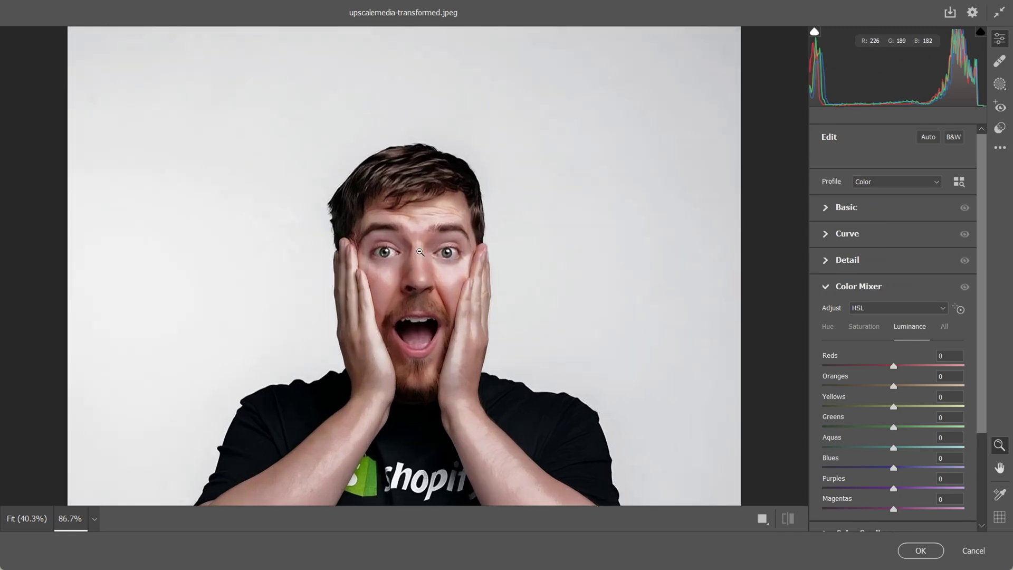
{"action": "scroll", "coordinate": [415, 264], "scroll_direction": "down", "scroll_amount": 2}
{"action": "scroll", "coordinate": [420, 245], "scroll_direction": "up", "scroll_amount": 1}
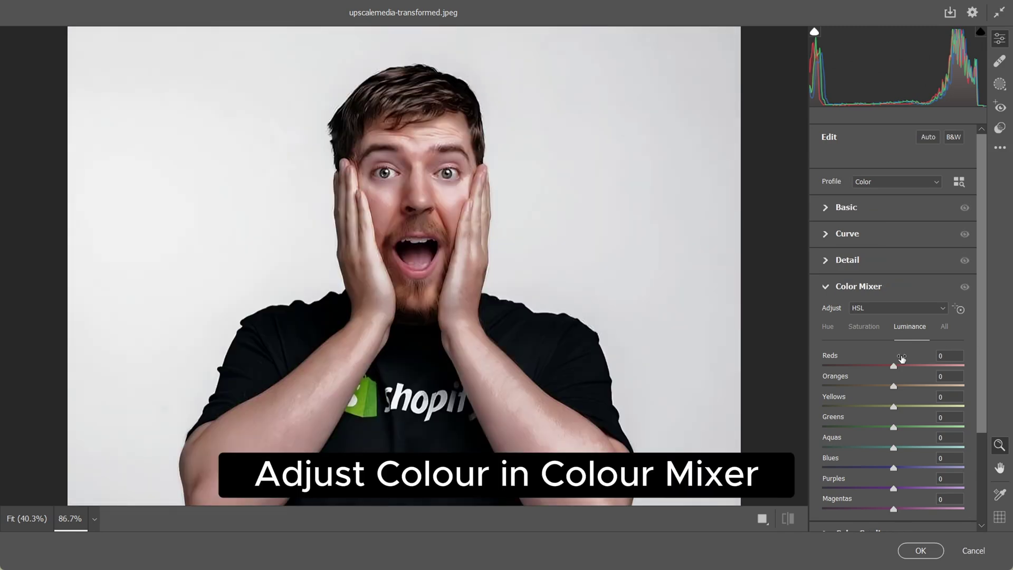
{"action": "left_click_drag", "start_coordinate": [895, 389], "coordinate": [907, 389]}
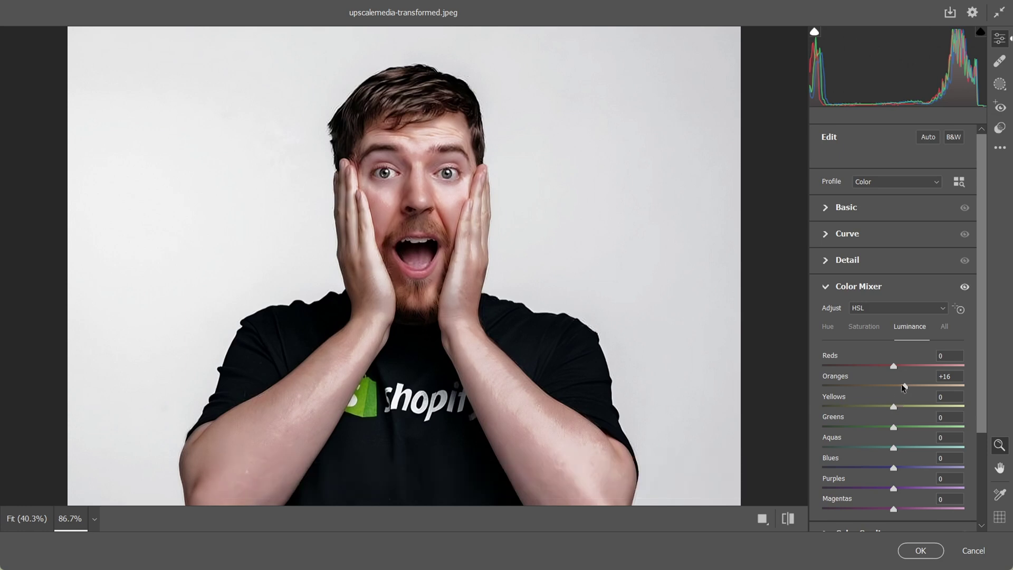
- Set the Oranges saturation to +12 in the Color Mixer and adjust the Oranges hue
{"action": "left_click", "coordinate": [864, 327]}
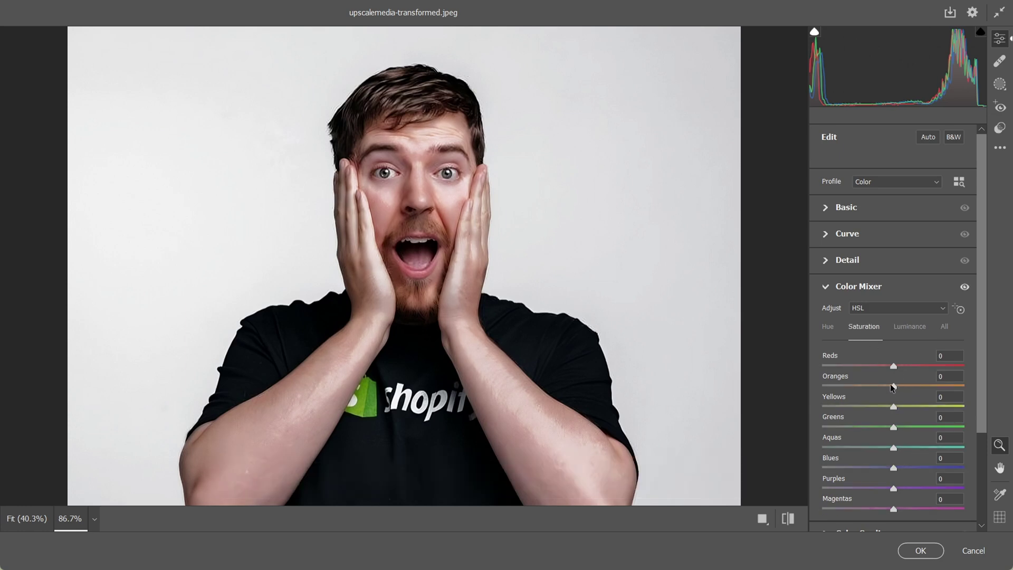
{"action": "left_click_drag", "start_coordinate": [885, 389], "coordinate": [917, 397]}
{"action": "left_click", "coordinate": [909, 311]}
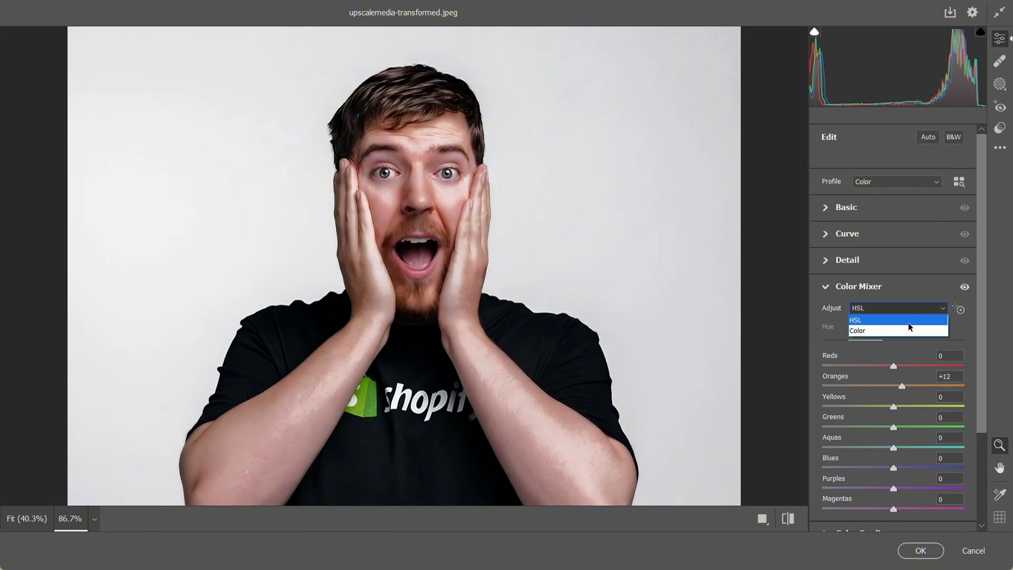
{"action": "left_click", "coordinate": [833, 330]}
{"action": "left_click", "coordinate": [834, 330]}
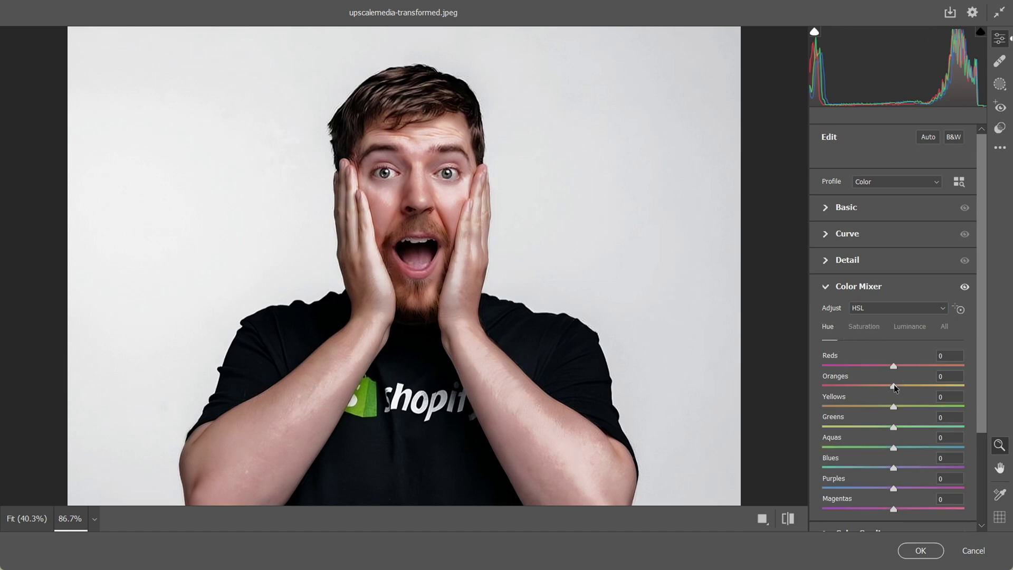
{"action": "mouse_move", "coordinate": [903, 386]}
{"action": "left_mouse_down"}
{"action": "mouse_move", "coordinate": [889, 387]}
{"action": "mouse_move", "coordinate": [907, 385]}
{"action": "left_mouse_up"}
- Raise the Oranges luminance to +31 and compare the portrait with its original settings
{"action": "left_click", "coordinate": [908, 326]}
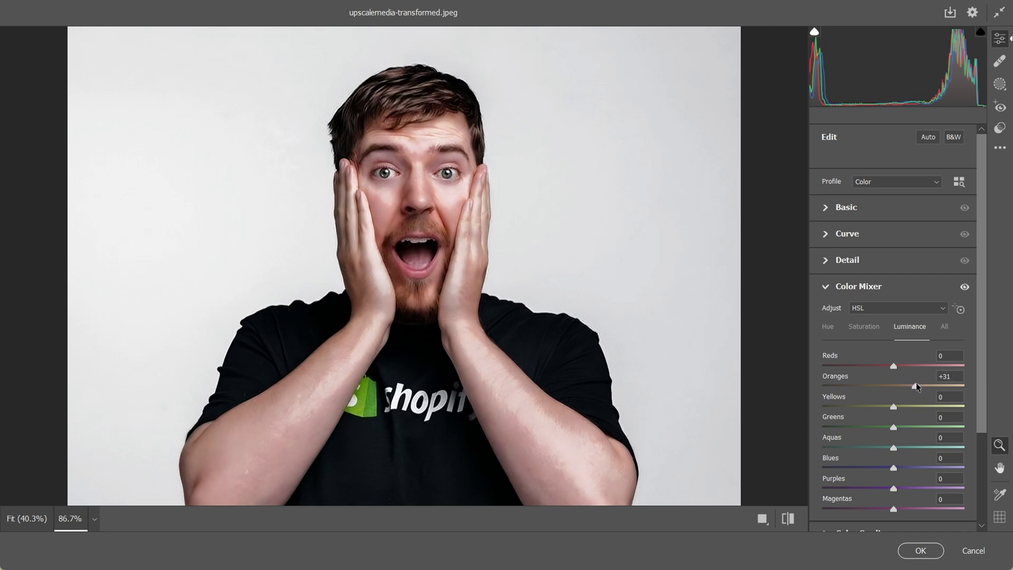
{"action": "left_click", "coordinate": [788, 519]}
{"action": "left_click", "coordinate": [788, 518]}
- Add sharpening, noise reduction with some contrast, and color noise reduction in the Detail settings
{"action": "left_click", "coordinate": [829, 262]}
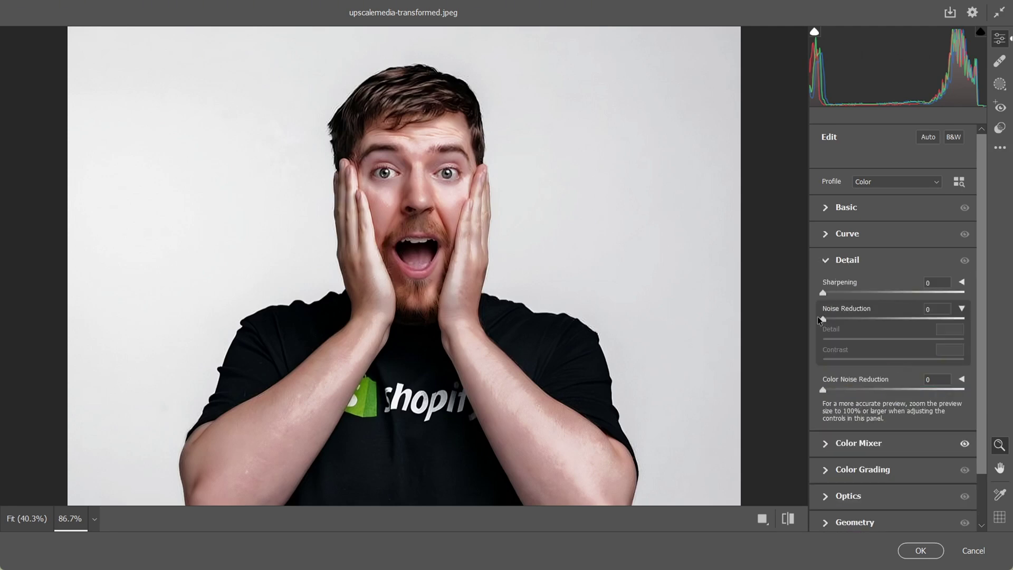
{"action": "left_click_drag", "start_coordinate": [823, 320], "coordinate": [932, 323]}
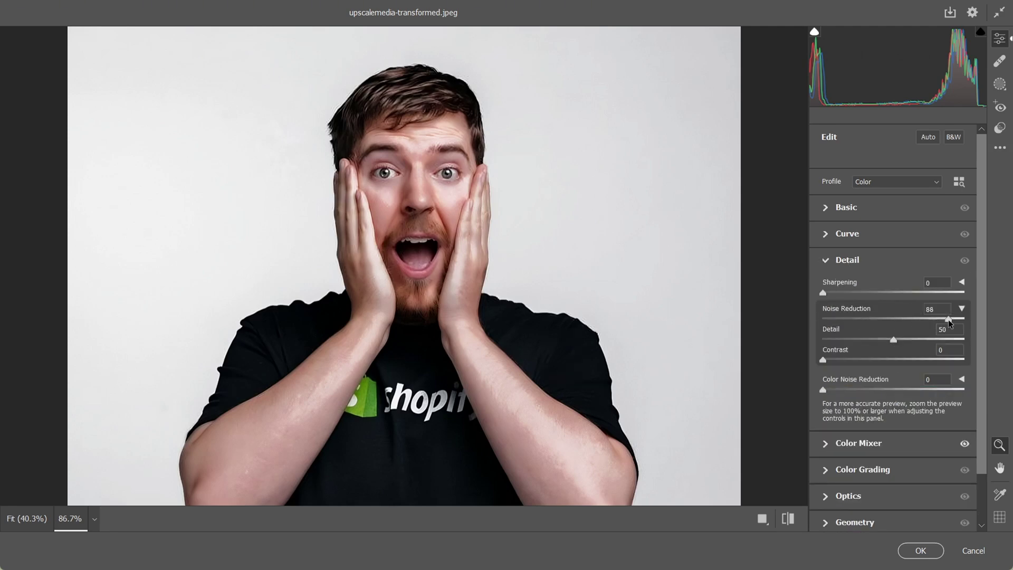
{"action": "left_click_drag", "start_coordinate": [825, 294], "coordinate": [888, 302]}
{"action": "left_click_drag", "start_coordinate": [949, 321], "coordinate": [916, 326]}
{"action": "left_click_drag", "start_coordinate": [827, 364], "coordinate": [866, 364]}
{"action": "left_click_drag", "start_coordinate": [823, 390], "coordinate": [896, 387]}
- Set the Basic adjustments to saturation +16, vibrance -5, clarity +2, contrast -16, exposure +0.05, whites -1 and blacks +11
{"action": "left_click", "coordinate": [826, 208]}
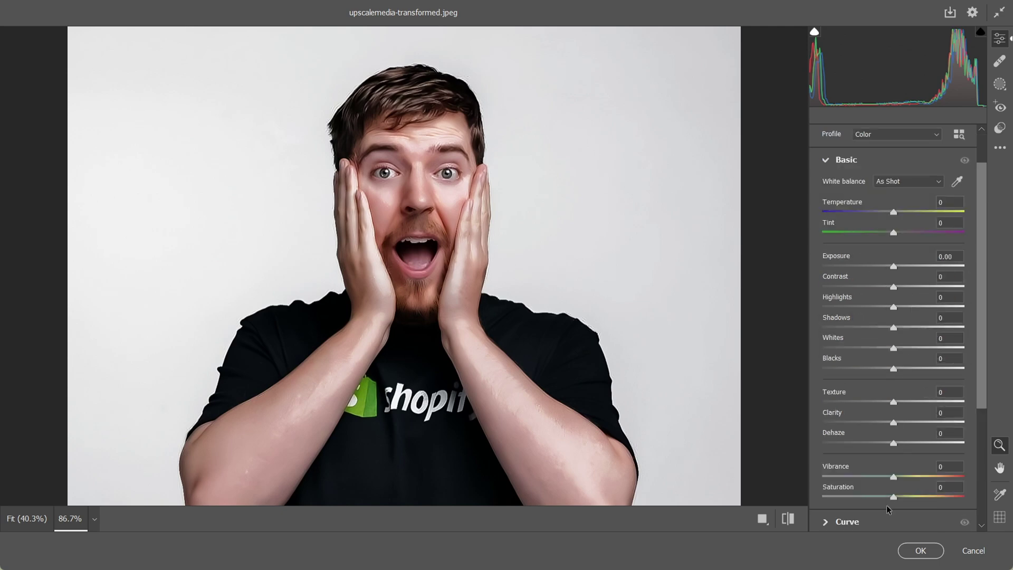
{"action": "left_click_drag", "start_coordinate": [899, 494], "coordinate": [912, 489]}
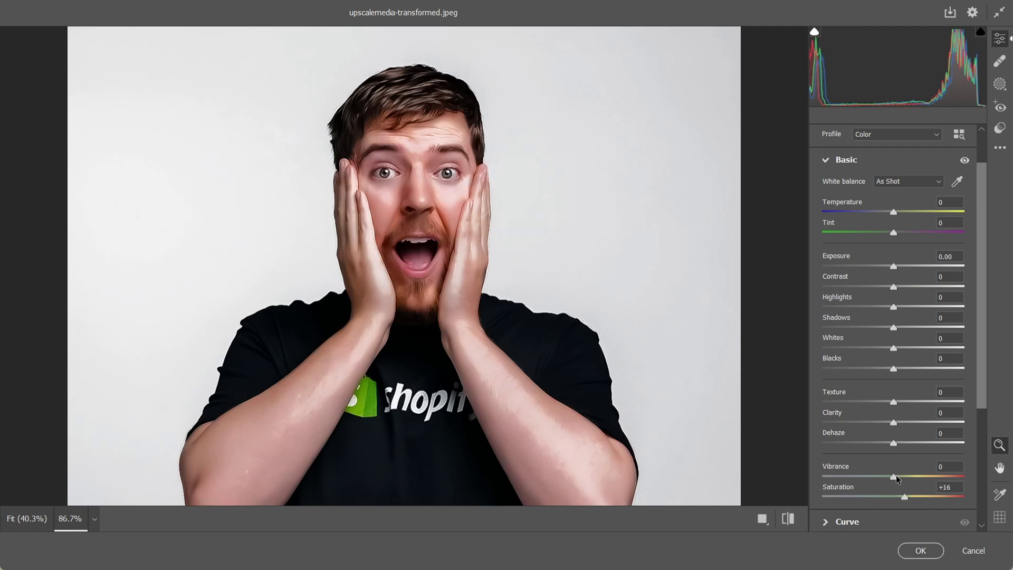
{"action": "left_click_drag", "start_coordinate": [894, 476], "coordinate": [891, 477]}
{"action": "left_click_drag", "start_coordinate": [892, 422], "coordinate": [893, 428]}
{"action": "left_click_drag", "start_coordinate": [893, 288], "coordinate": [896, 265]}
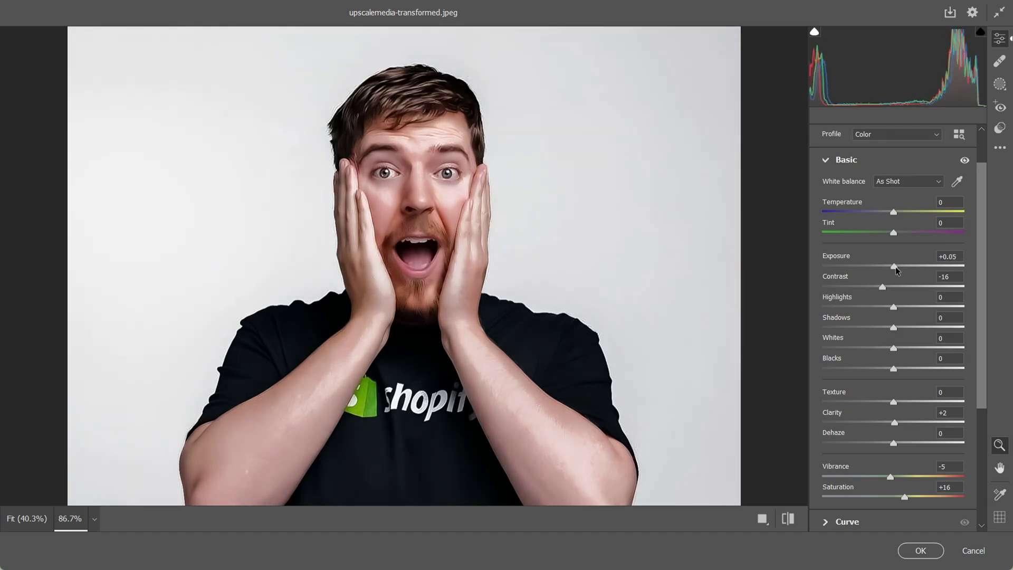
{"action": "left_click_drag", "start_coordinate": [893, 349], "coordinate": [901, 371]}
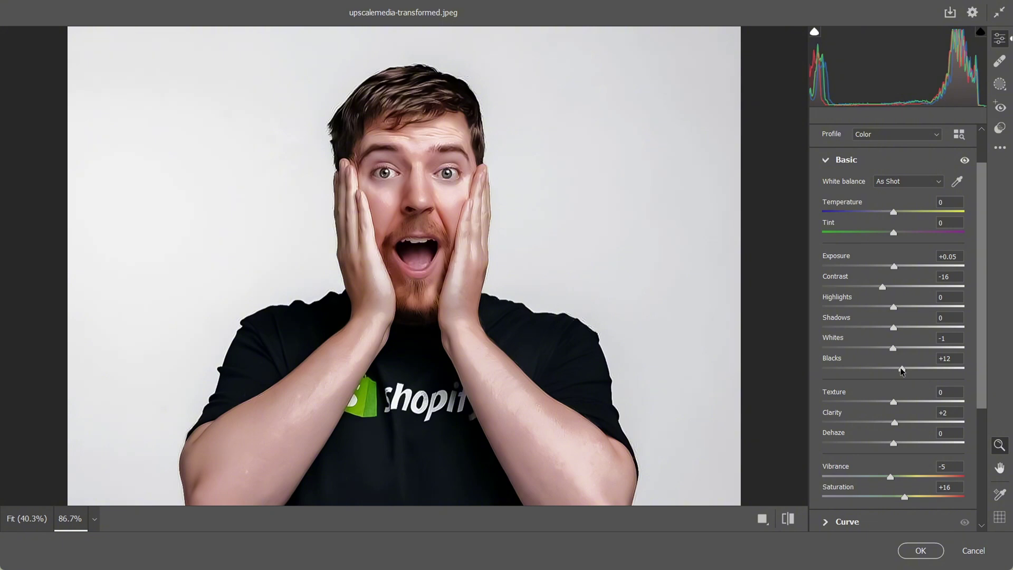
- Compare the portrait before and after the Camera Raw adjustments and apply the filter
{"action": "left_click", "coordinate": [792, 518]}
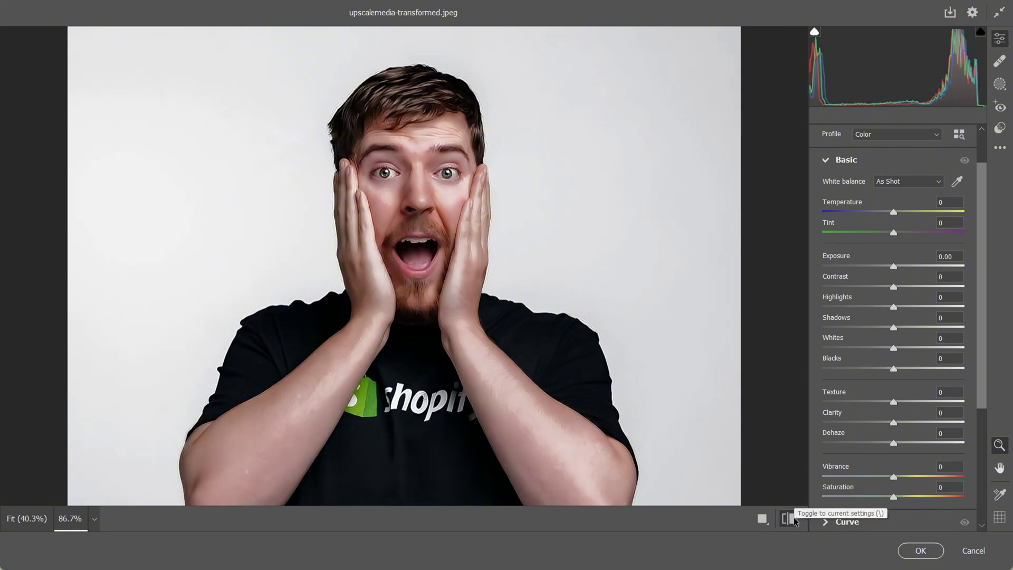
{"action": "left_click", "coordinate": [791, 518]}
{"action": "left_click", "coordinate": [916, 554]}
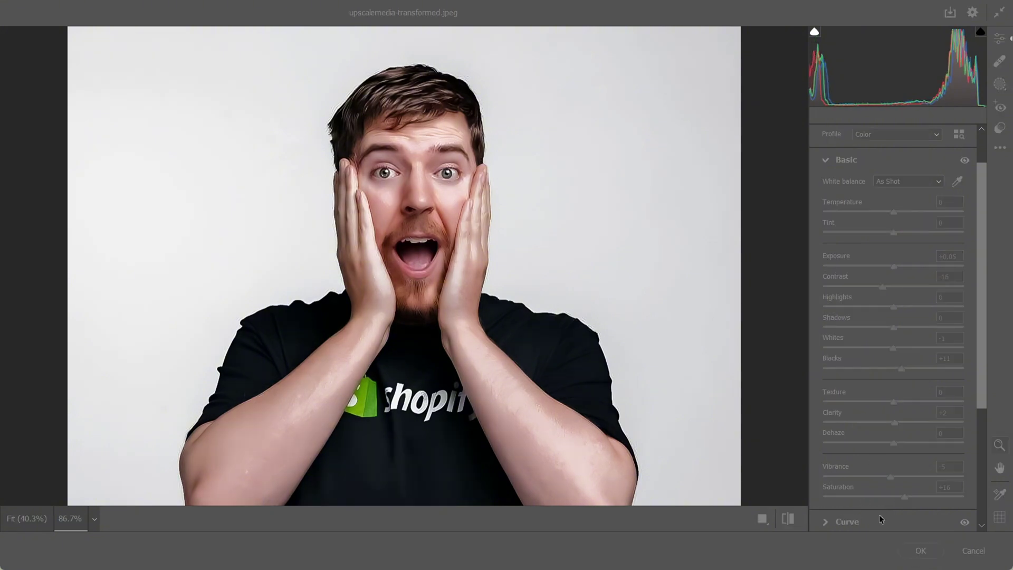
- Switch to the Mixer Brush, duplicate Layer 0 and rasterize the copy so it can be painted on
{"action": "key", "text": "ctrl+0"}
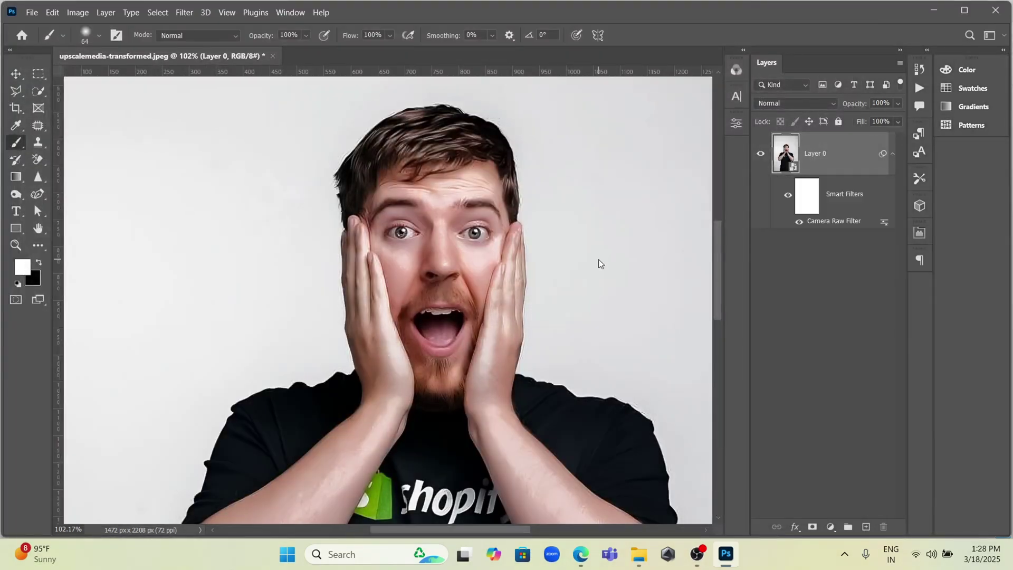
{"action": "scroll", "coordinate": [391, 236], "scroll_direction": "up", "scroll_amount": 5}
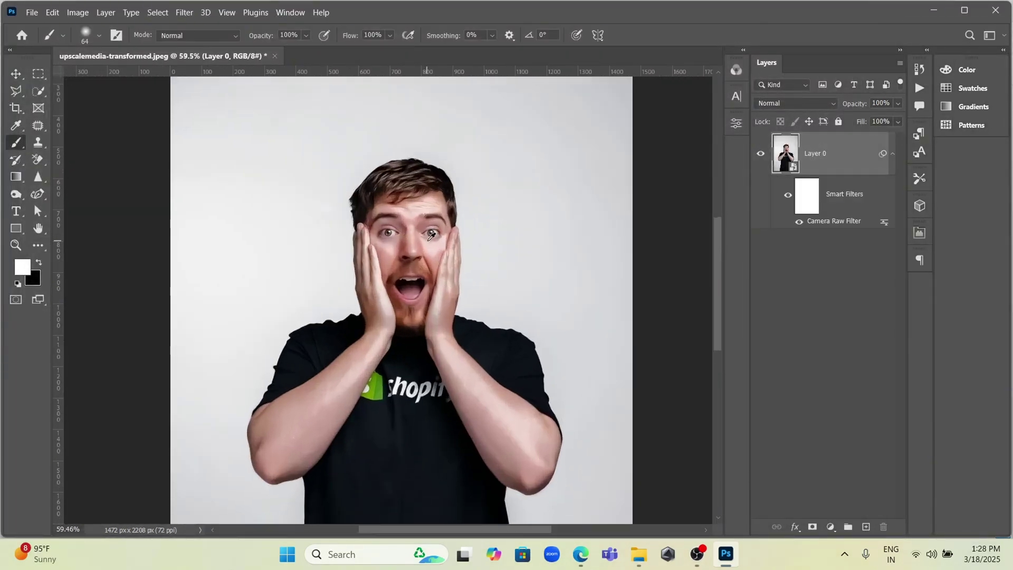
{"action": "scroll", "coordinate": [425, 220], "scroll_direction": "up", "scroll_amount": 2}
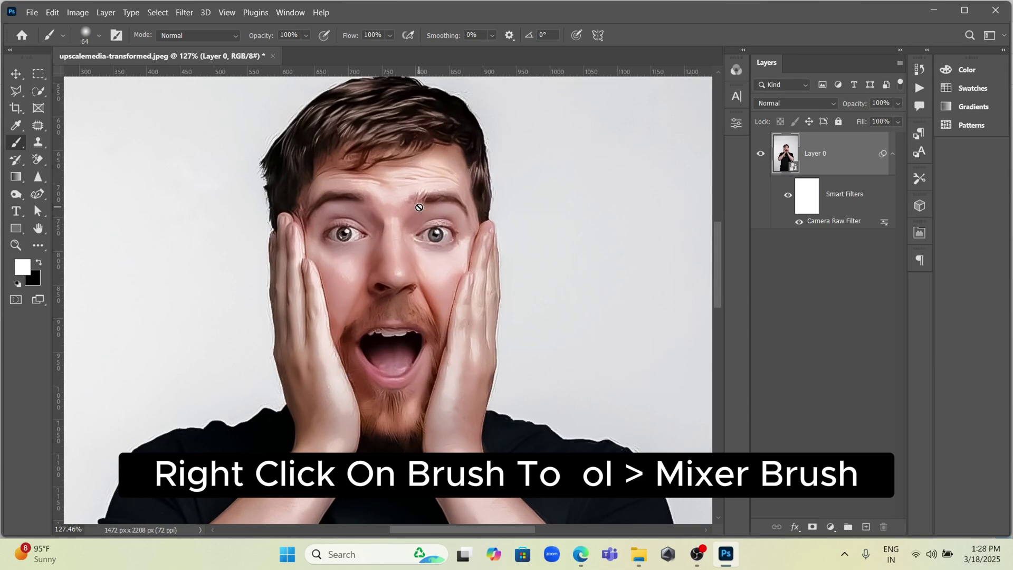
{"action": "right_click", "coordinate": [16, 141]}
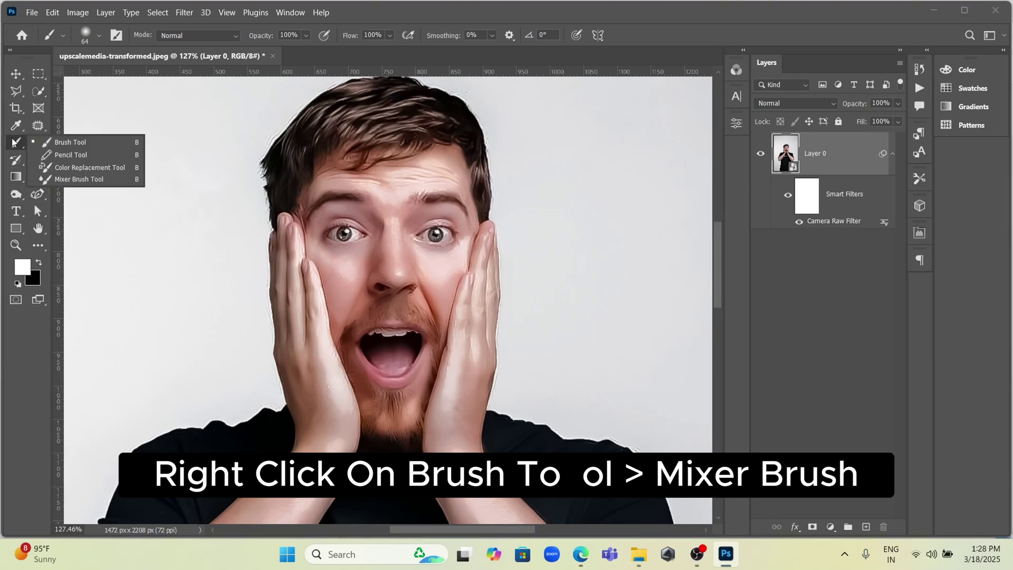
{"action": "left_click", "coordinate": [61, 180]}
{"action": "key", "text": "ctrl+j"}
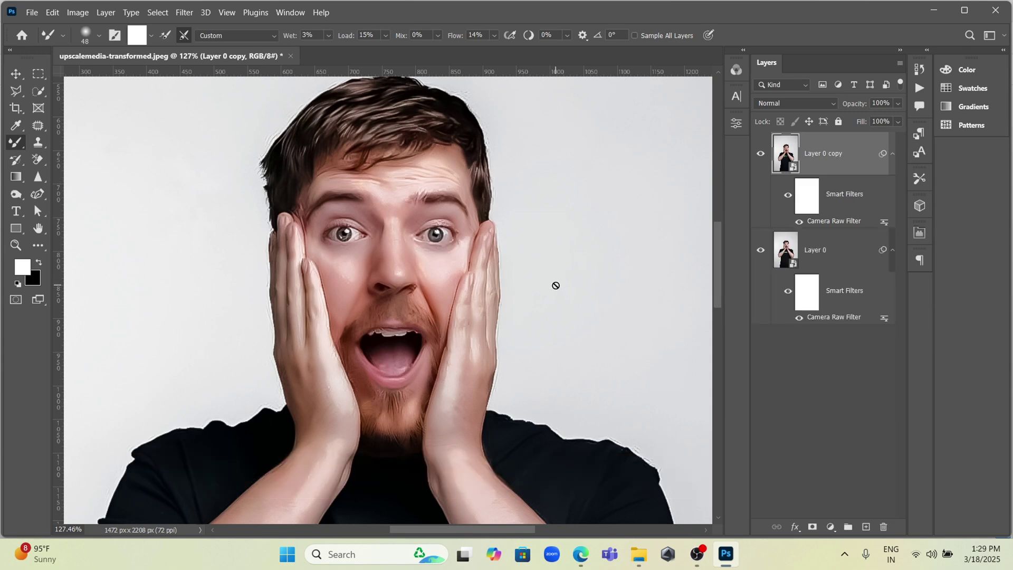
{"action": "left_click", "coordinate": [554, 285]}
{"action": "left_click", "coordinate": [497, 219]}
- Smooth the skin of the forehead and cheeks on Layer 0 copy with the 48 px Mixer Brush
{"action": "scroll", "coordinate": [406, 162], "scroll_direction": "up", "scroll_amount": 3}
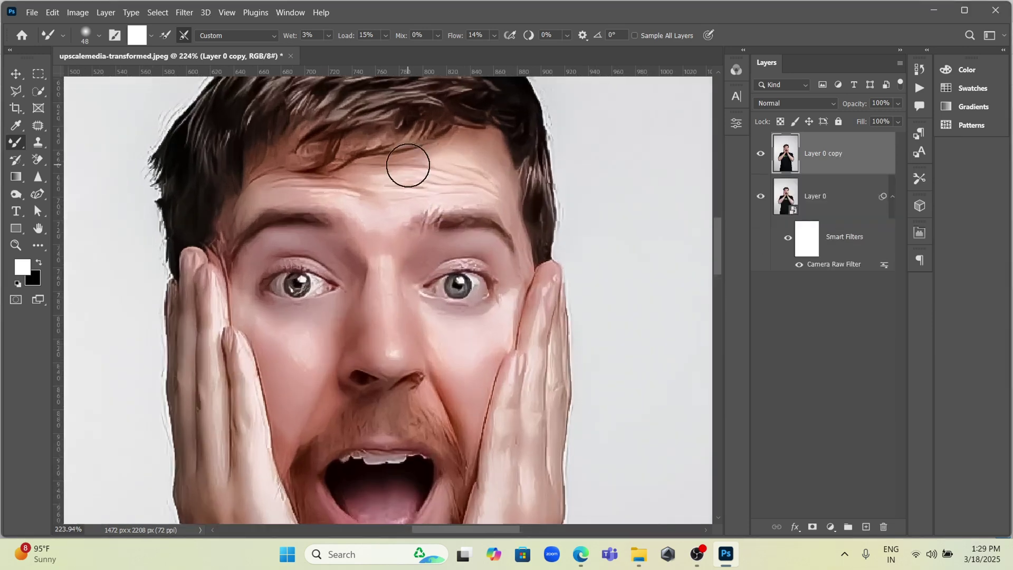
{"action": "mouse_move", "coordinate": [448, 177]}
{"action": "left_mouse_down"}
{"action": "mouse_move", "coordinate": [429, 192]}
{"action": "mouse_move", "coordinate": [444, 188]}
{"action": "mouse_move", "coordinate": [442, 174]}
{"action": "mouse_move", "coordinate": [398, 189]}
{"action": "mouse_move", "coordinate": [475, 177]}
{"action": "mouse_move", "coordinate": [433, 173]}
{"action": "mouse_move", "coordinate": [362, 198]}
{"action": "mouse_move", "coordinate": [311, 186]}
{"action": "mouse_move", "coordinate": [261, 195]}
{"action": "mouse_move", "coordinate": [288, 165]}
{"action": "mouse_move", "coordinate": [253, 206]}
{"action": "mouse_move", "coordinate": [525, 191]}
{"action": "mouse_move", "coordinate": [490, 169]}
{"action": "mouse_move", "coordinate": [451, 182]}
{"action": "mouse_move", "coordinate": [340, 260]}
{"action": "mouse_move", "coordinate": [382, 218]}
{"action": "mouse_move", "coordinate": [392, 263]}
{"action": "mouse_move", "coordinate": [385, 302]}
{"action": "mouse_move", "coordinate": [372, 312]}
{"action": "mouse_move", "coordinate": [382, 353]}
{"action": "mouse_move", "coordinate": [377, 325]}
{"action": "mouse_move", "coordinate": [280, 332]}
{"action": "mouse_move", "coordinate": [287, 450]}
{"action": "mouse_move", "coordinate": [323, 369]}
{"action": "mouse_move", "coordinate": [488, 324]}
{"action": "mouse_move", "coordinate": [467, 339]}
{"action": "mouse_move", "coordinate": [464, 430]}
{"action": "left_mouse_up"}
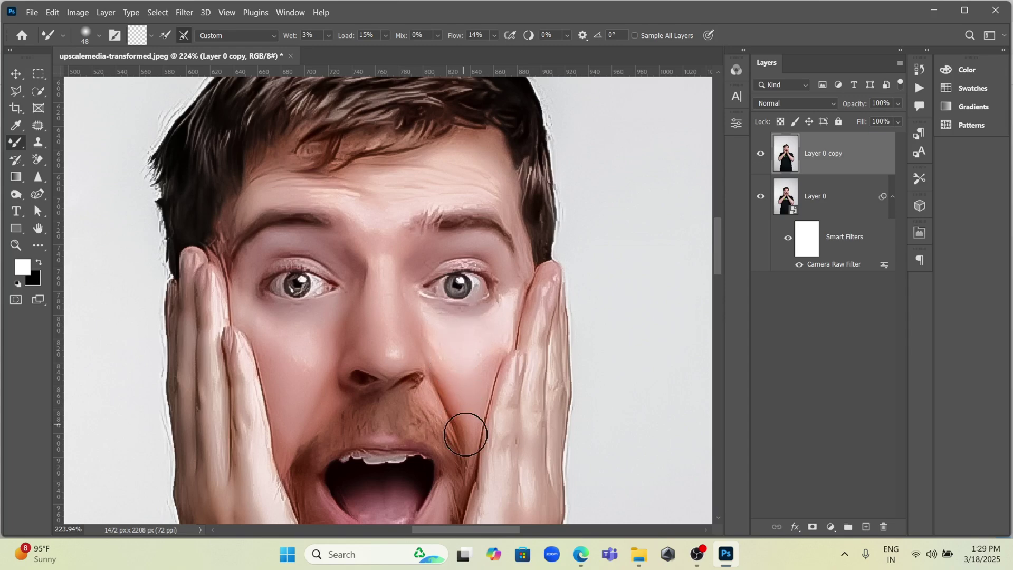
{"action": "scroll", "coordinate": [438, 298], "scroll_direction": "down", "scroll_amount": 2}
{"action": "scroll", "coordinate": [507, 284], "scroll_direction": "up", "scroll_amount": 1}
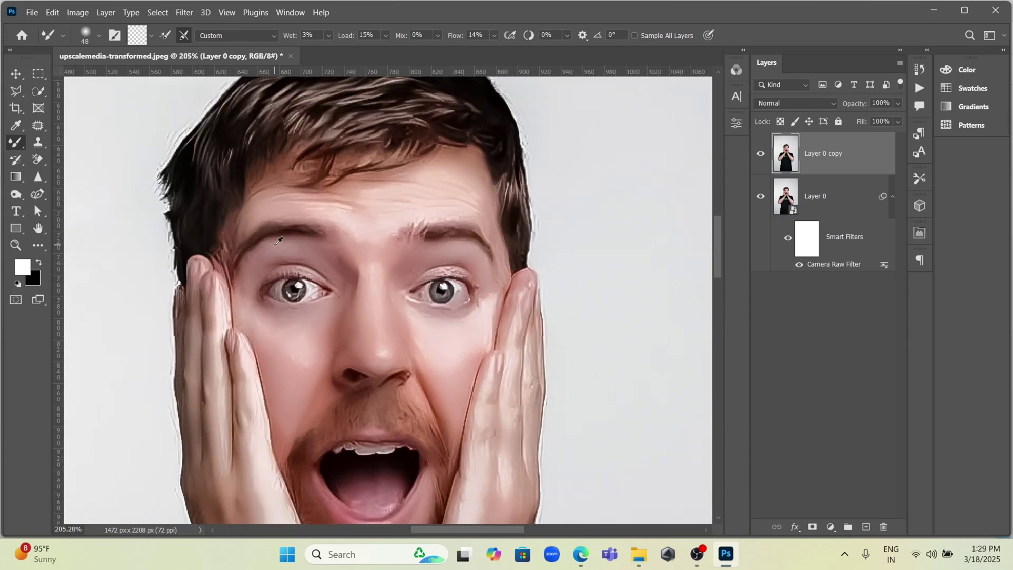
- Reduce the Mixer Brush to 25 px and blend the skin on the fingers, hands and around the mouth
{"action": "scroll", "coordinate": [280, 248], "scroll_direction": "down", "scroll_amount": 1}
{"action": "scroll", "coordinate": [280, 243], "scroll_direction": "down", "scroll_amount": 2}
{"action": "right_click", "coordinate": [277, 240]}
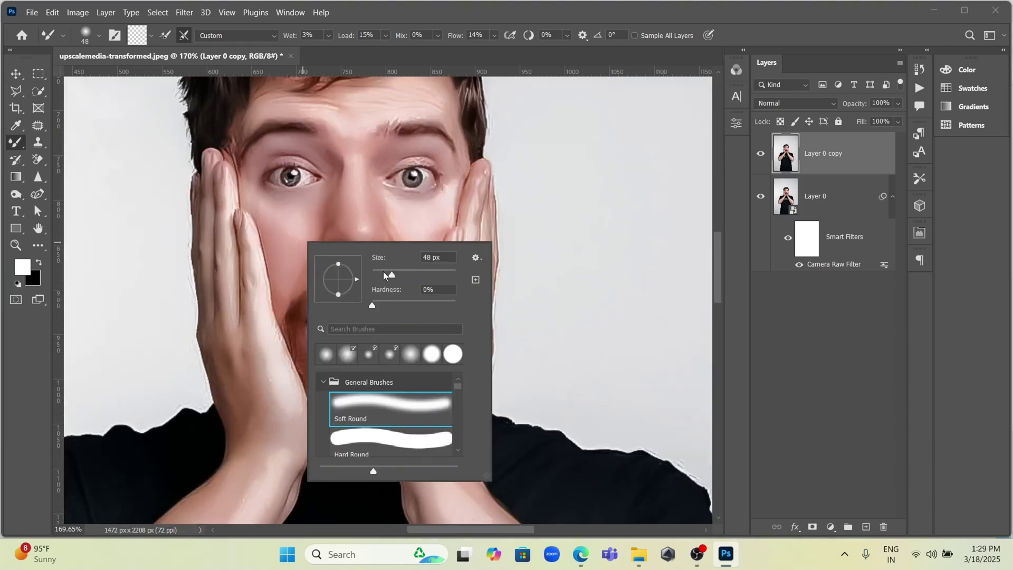
{"action": "left_click_drag", "start_coordinate": [385, 275], "coordinate": [380, 275]}
{"action": "key", "text": "Return"}
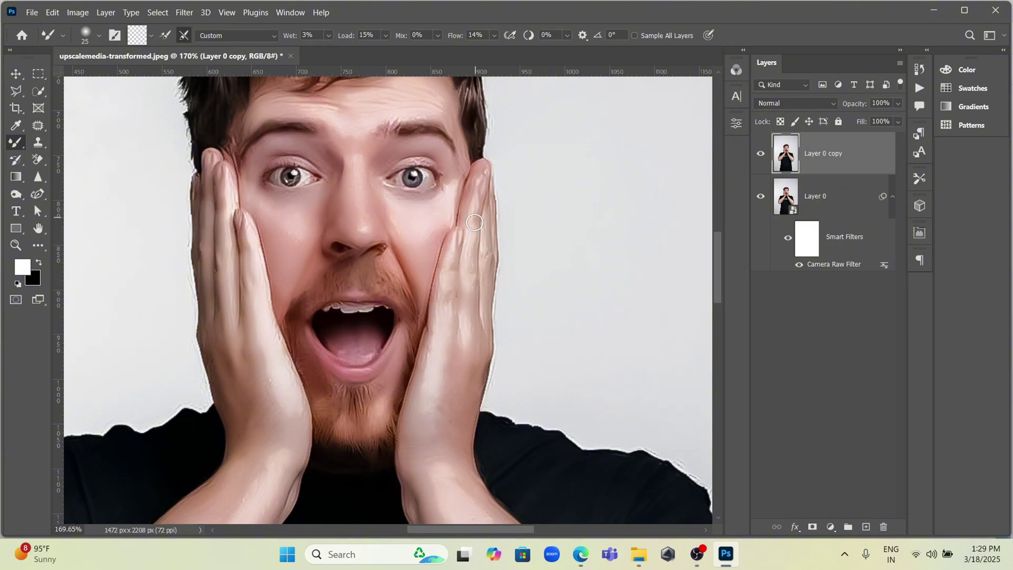
{"action": "scroll", "coordinate": [466, 288], "scroll_direction": "up", "scroll_amount": 3}
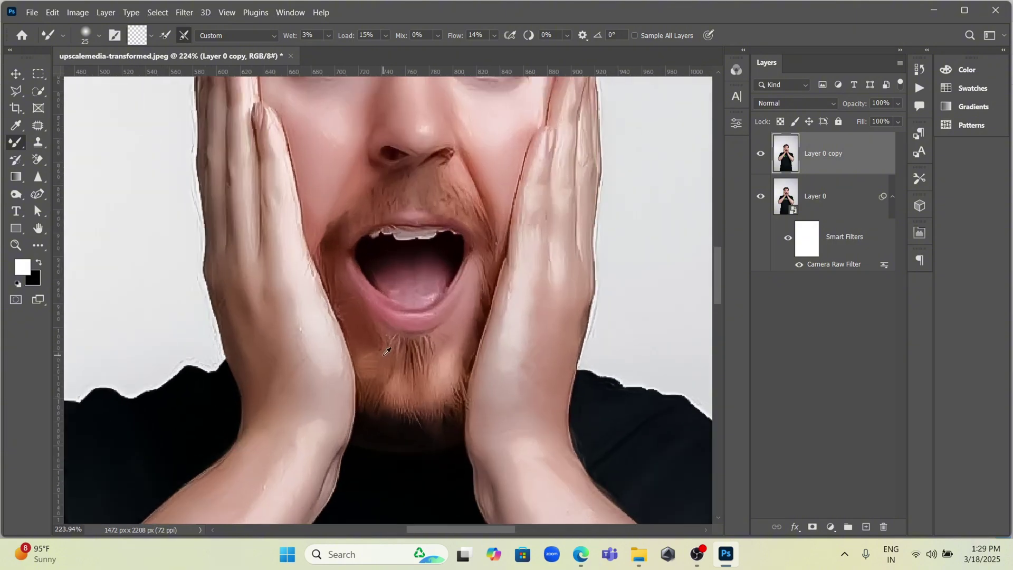
{"action": "scroll", "coordinate": [387, 351], "scroll_direction": "up", "scroll_amount": 1}
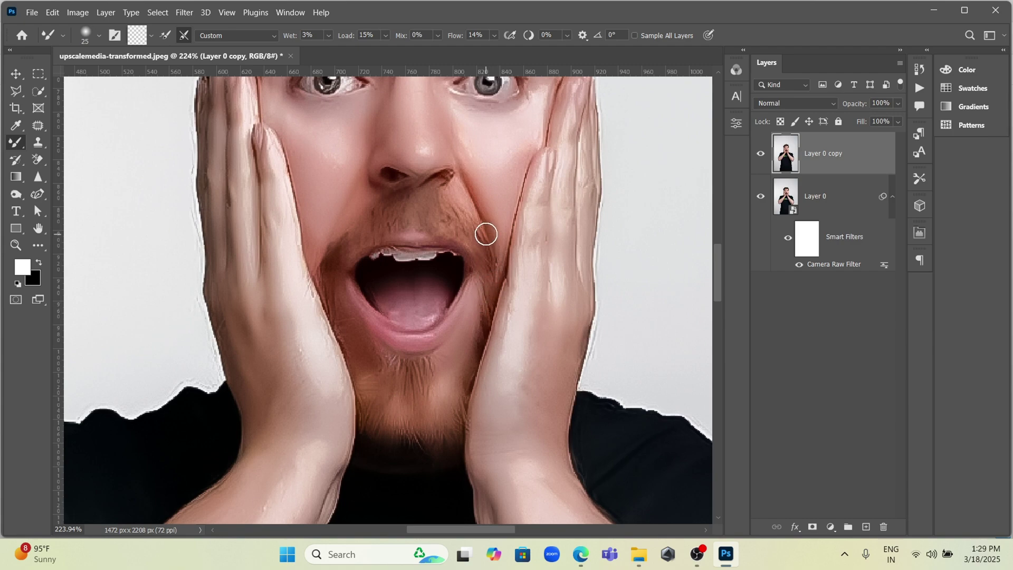
{"action": "scroll", "coordinate": [395, 204], "scroll_direction": "down", "scroll_amount": 2}
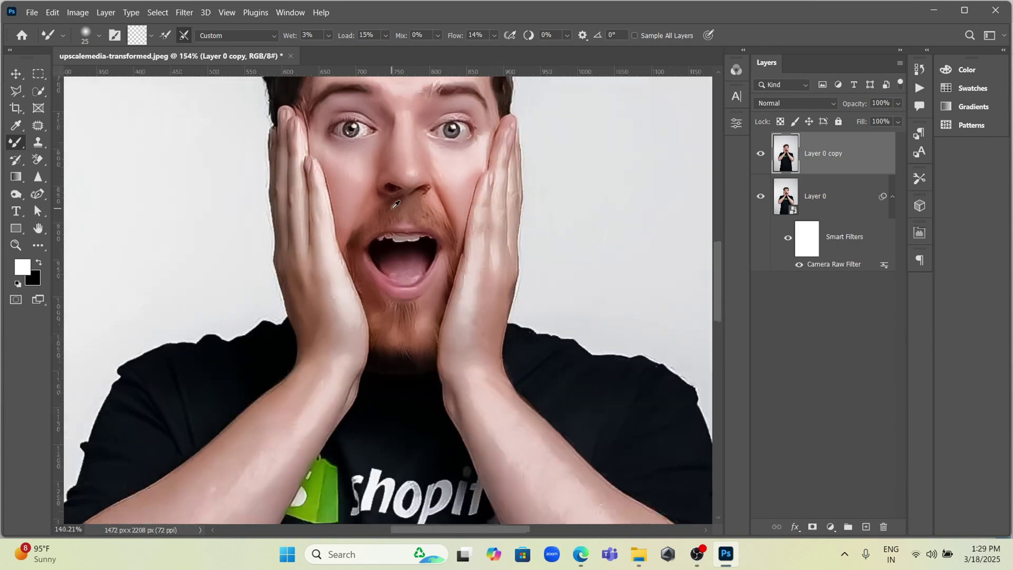
{"action": "scroll", "coordinate": [396, 204], "scroll_direction": "down", "scroll_amount": 4}
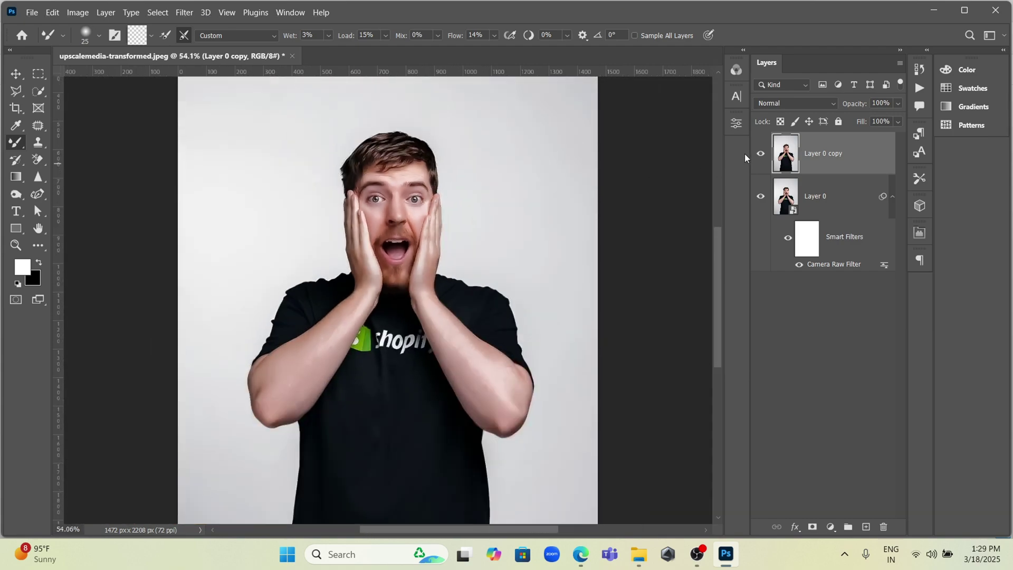
- Enlarge the Mixer Brush to 81 px and smooth the skin on both forearms down to the elbows
{"action": "right_click", "coordinate": [503, 323]}
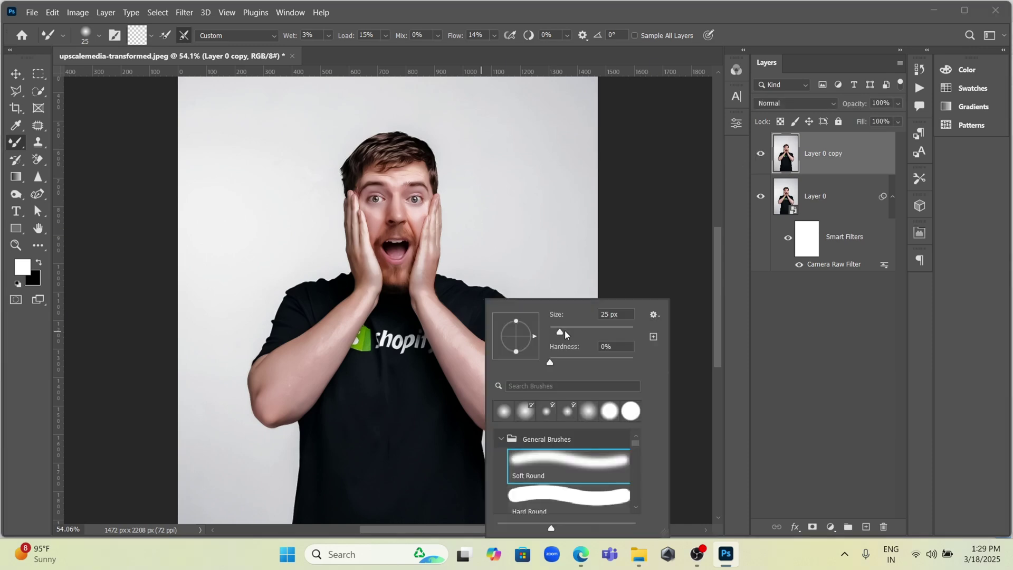
{"action": "left_click_drag", "start_coordinate": [567, 334], "coordinate": [583, 331]}
{"action": "key", "text": "Return"}
{"action": "scroll", "coordinate": [447, 339], "scroll_direction": "up", "scroll_amount": 4}
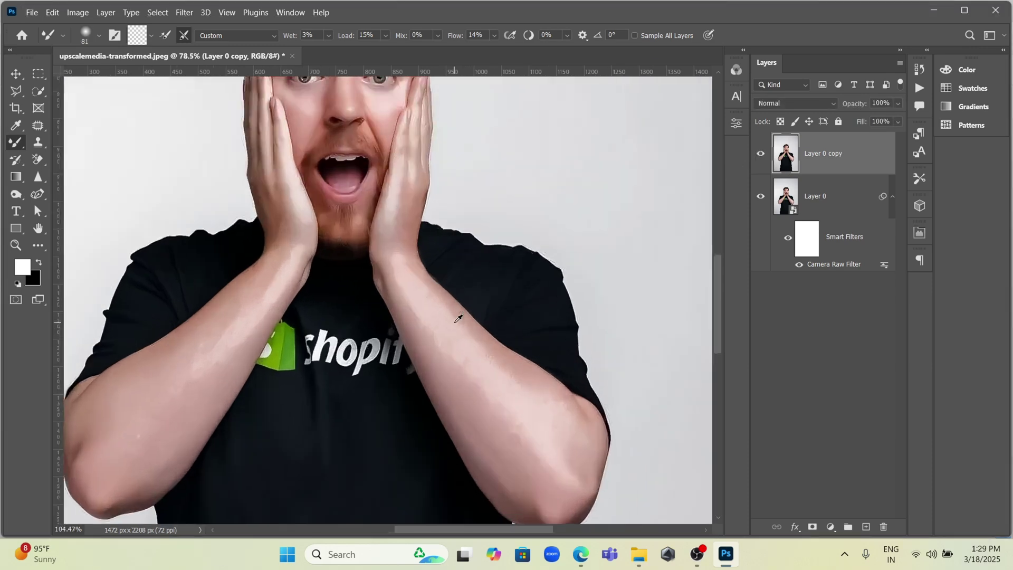
{"action": "mouse_move", "coordinate": [436, 319]}
{"action": "left_mouse_down"}
{"action": "mouse_move", "coordinate": [429, 330]}
{"action": "mouse_move", "coordinate": [502, 421]}
{"action": "mouse_move", "coordinate": [384, 278]}
{"action": "mouse_move", "coordinate": [488, 360]}
{"action": "left_mouse_up"}
{"action": "scroll", "coordinate": [602, 427], "scroll_direction": "down", "scroll_amount": 3}
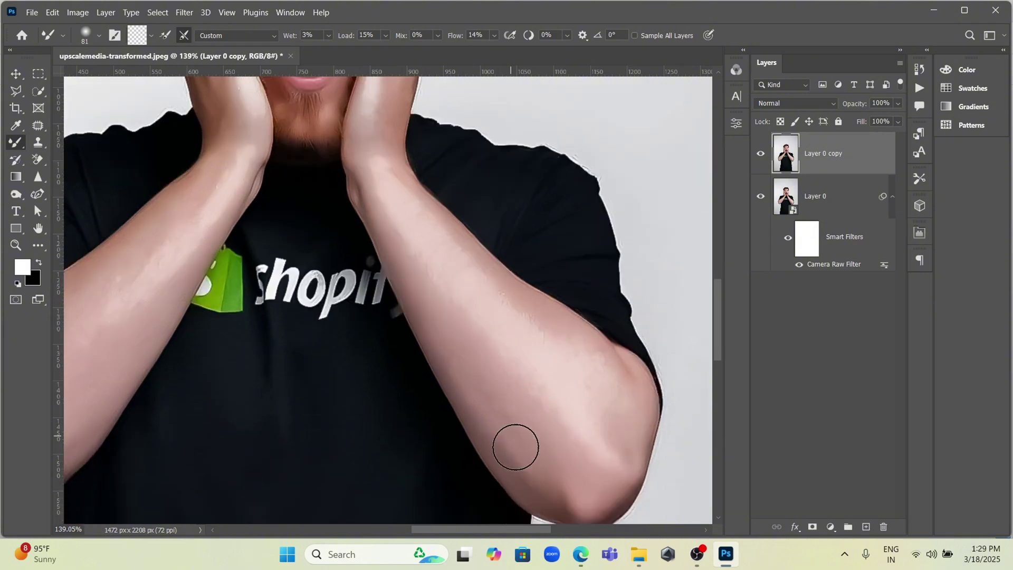
{"action": "scroll", "coordinate": [502, 331], "scroll_direction": "left", "scroll_amount": 5}
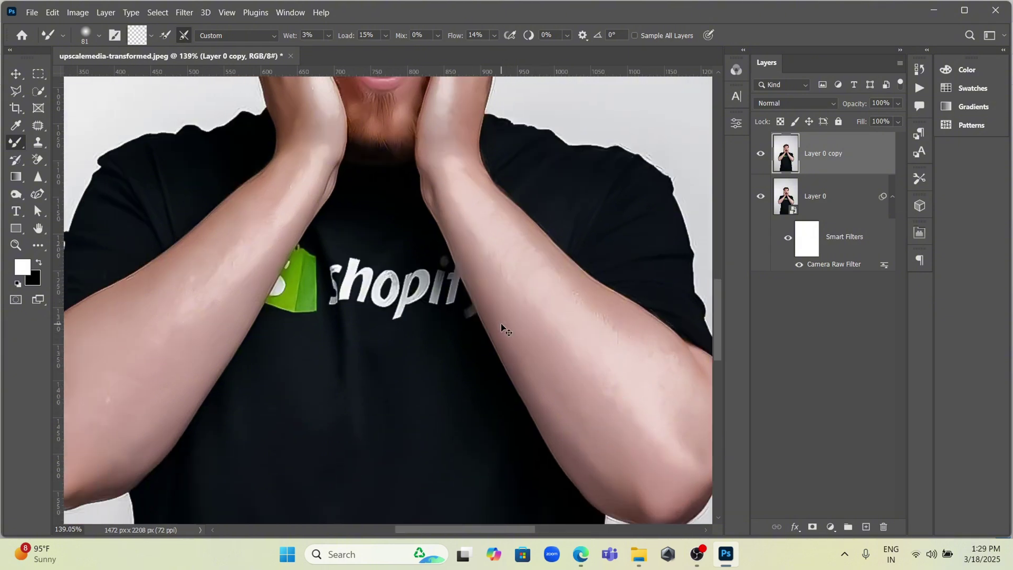
{"action": "scroll", "coordinate": [501, 320], "scroll_direction": "left", "scroll_amount": 2}
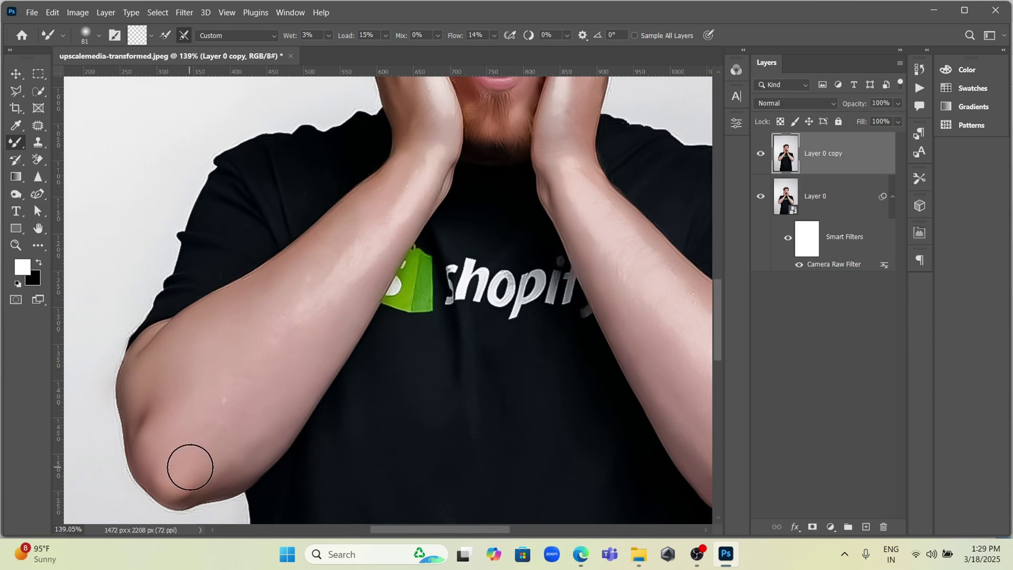
{"action": "scroll", "coordinate": [331, 282], "scroll_direction": "down", "scroll_amount": 6}
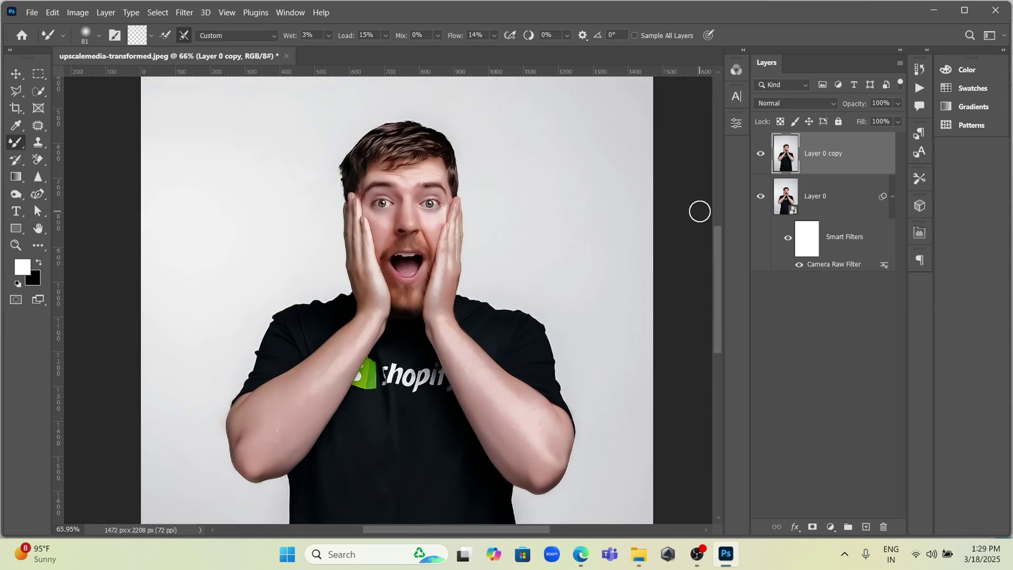
- Compare the portrait with and without Layer 0 copy, leaving the layer shown
{"action": "left_click", "coordinate": [761, 153]}
{"action": "left_click", "coordinate": [761, 154]}
{"action": "left_click", "coordinate": [761, 154]}
{"action": "left_click", "coordinate": [760, 154]}
- Add a Hue/Saturation adjustment layer above Layer 0 copy and fine-tune its master saturation slightly
{"action": "scroll", "coordinate": [415, 186], "scroll_direction": "up", "scroll_amount": 2}
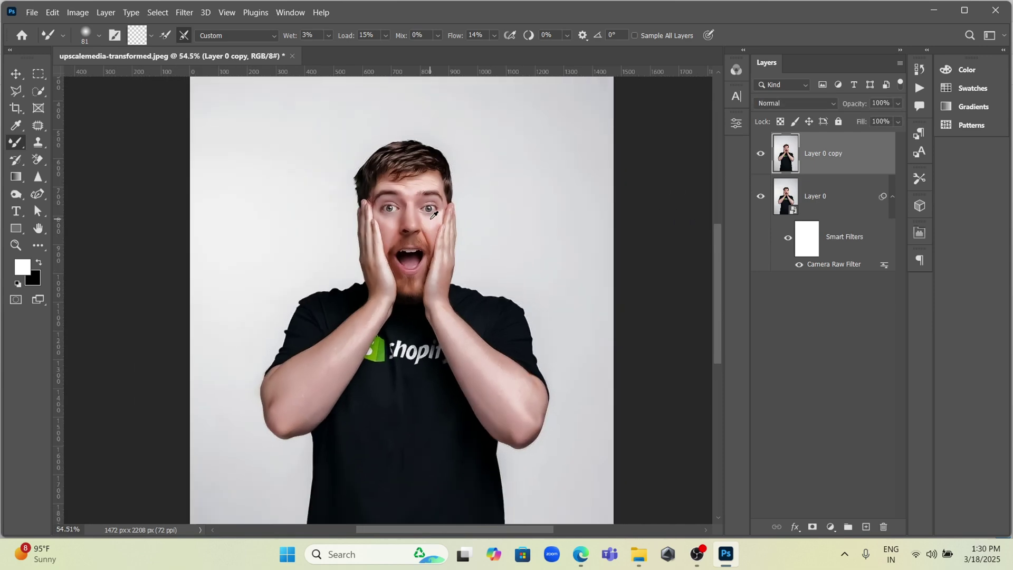
{"action": "scroll", "coordinate": [414, 186], "scroll_direction": "up", "scroll_amount": 2}
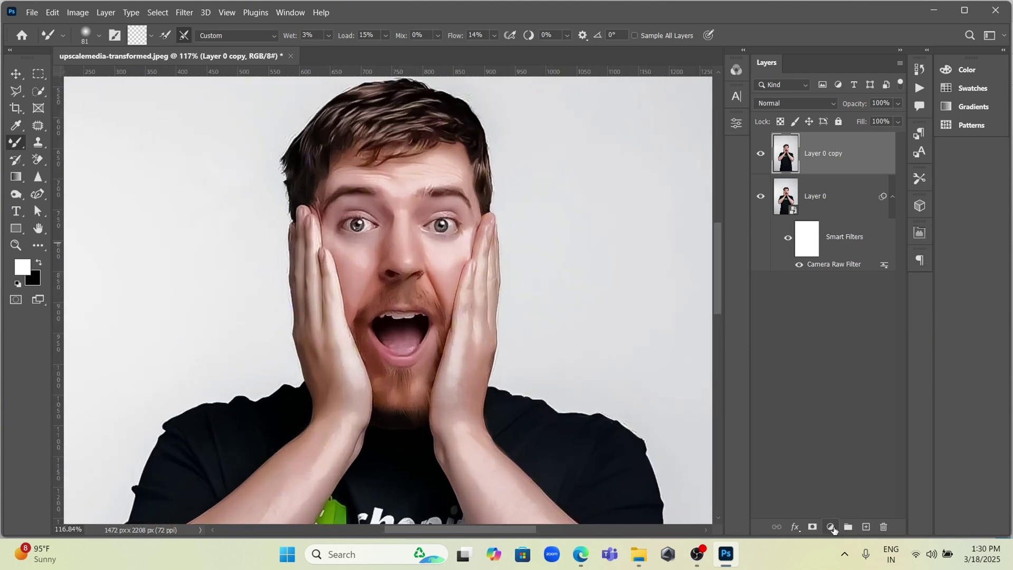
{"action": "left_click", "coordinate": [830, 526]}
{"action": "left_click", "coordinate": [861, 401]}
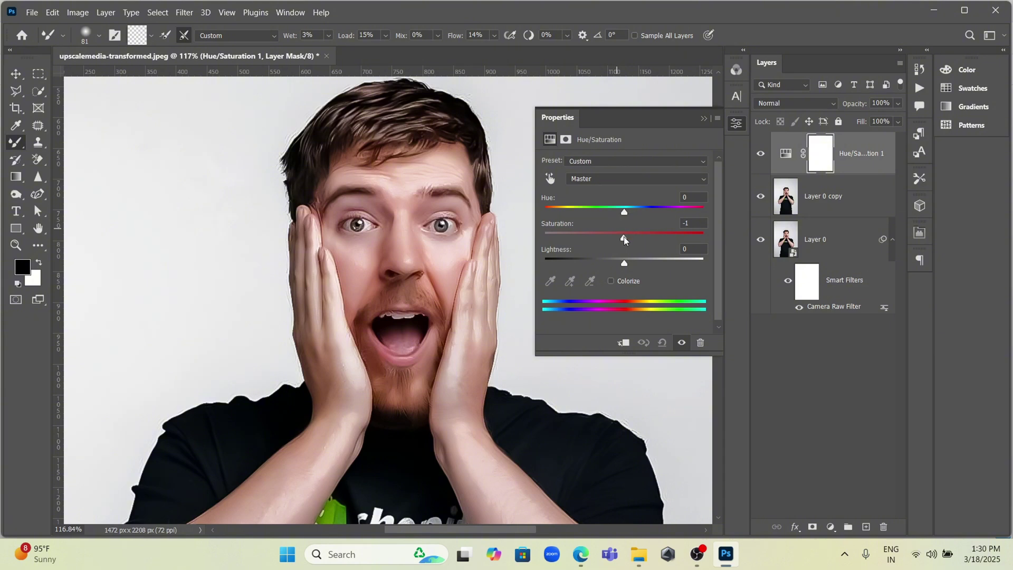
{"action": "mouse_move", "coordinate": [624, 240]}
{"action": "left_mouse_down"}
{"action": "mouse_move", "coordinate": [615, 249]}
{"action": "mouse_move", "coordinate": [630, 240]}
{"action": "left_mouse_up"}
{"action": "left_click", "coordinate": [841, 516]}
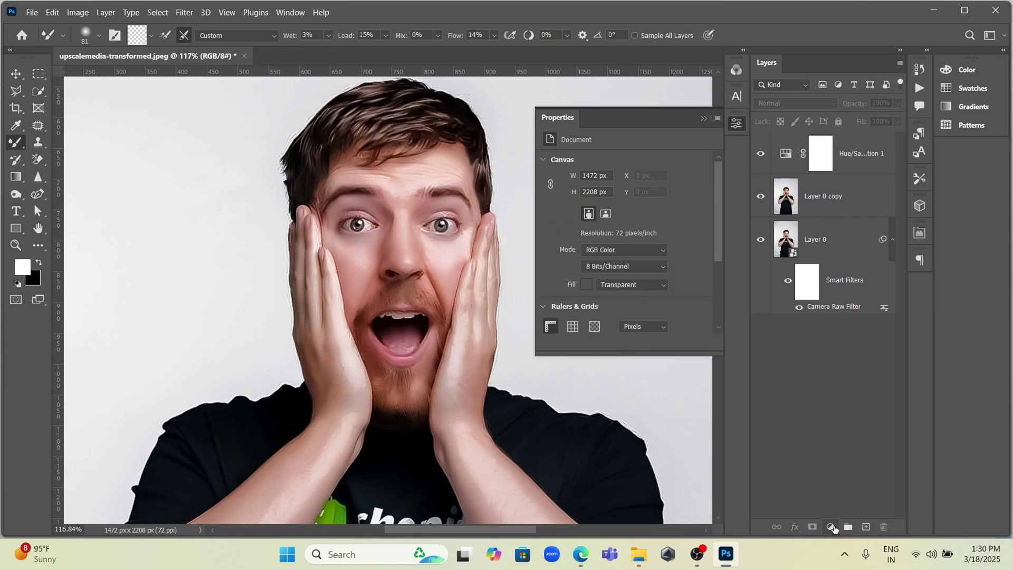
- Add a Vibrance adjustment layer above the Hue/Saturation layer, setting Saturation to -2 and fine-tuning Vibrance slightly
{"action": "left_click", "coordinate": [830, 526]}
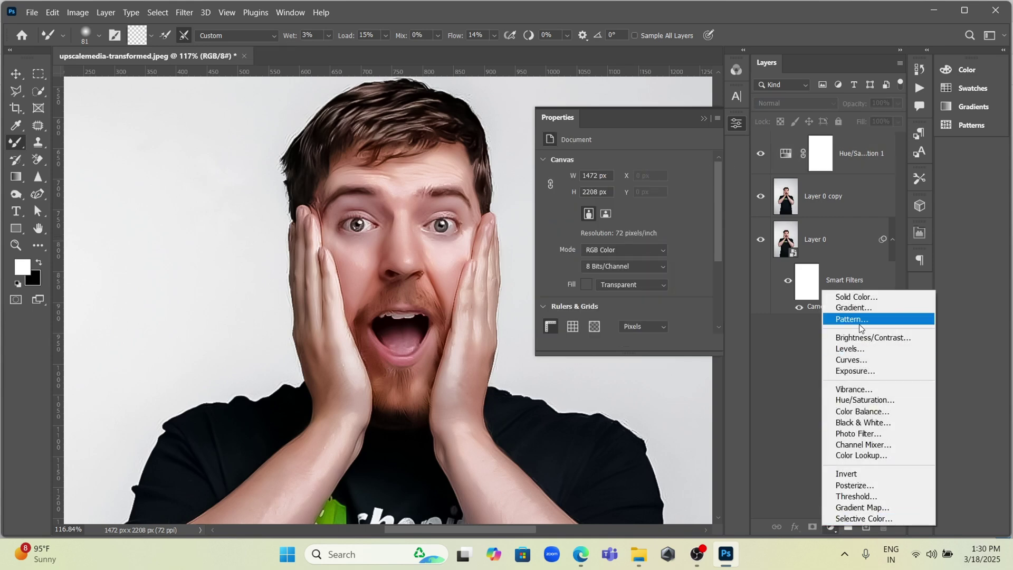
{"action": "left_click", "coordinate": [869, 391]}
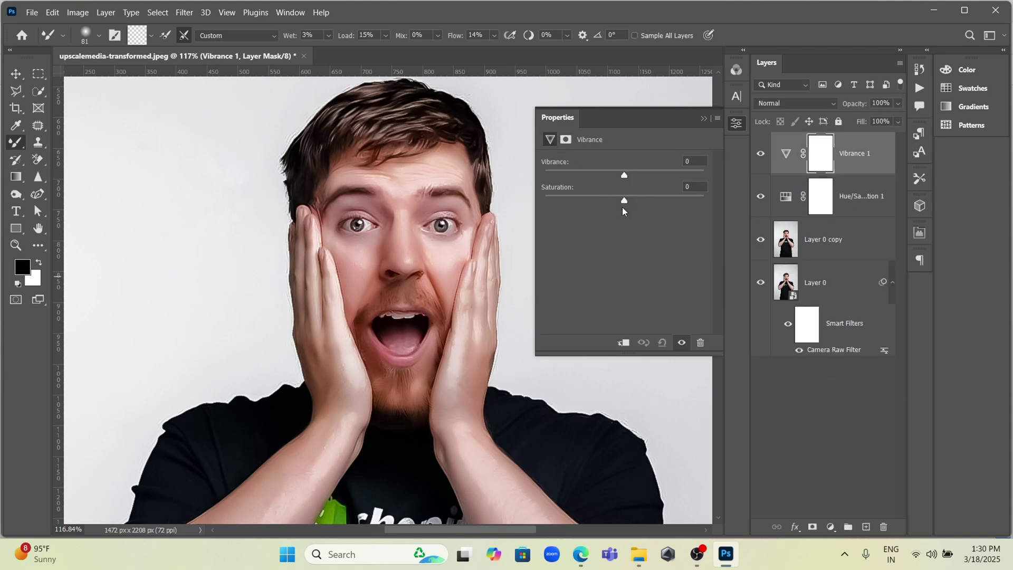
{"action": "mouse_move", "coordinate": [623, 176]}
{"action": "left_mouse_down"}
{"action": "mouse_move", "coordinate": [612, 179]}
{"action": "mouse_move", "coordinate": [628, 183]}
{"action": "left_mouse_up"}
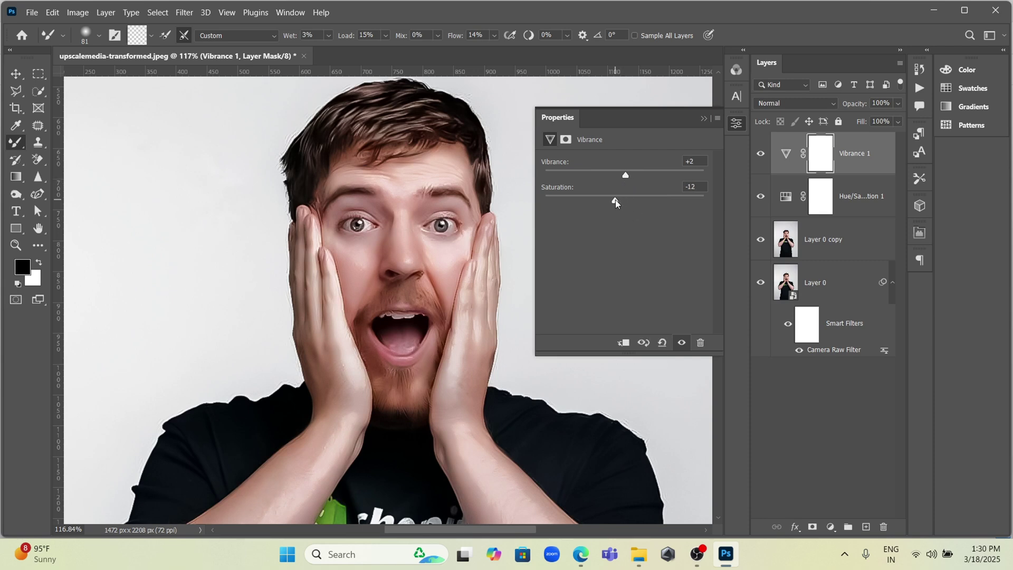
{"action": "left_click_drag", "start_coordinate": [616, 205], "coordinate": [637, 202]}
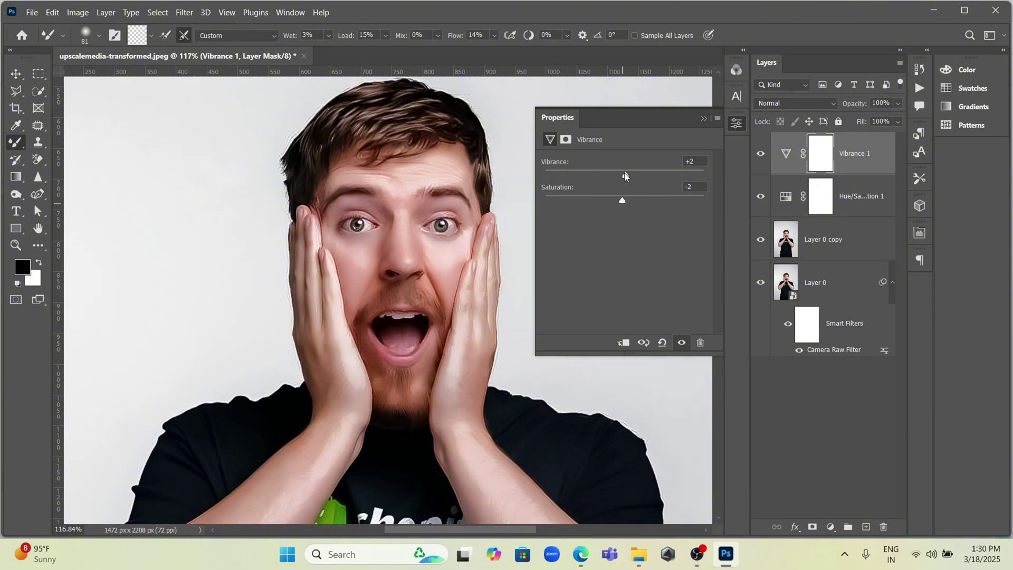
{"action": "left_click_drag", "start_coordinate": [625, 176], "coordinate": [619, 183]}
{"action": "left_click", "coordinate": [703, 118]}
- Place the original upscalemedia-transformed image from the Downloads folder as the top layer, covering the whole canvas
{"action": "key", "text": "ctrl+0"}
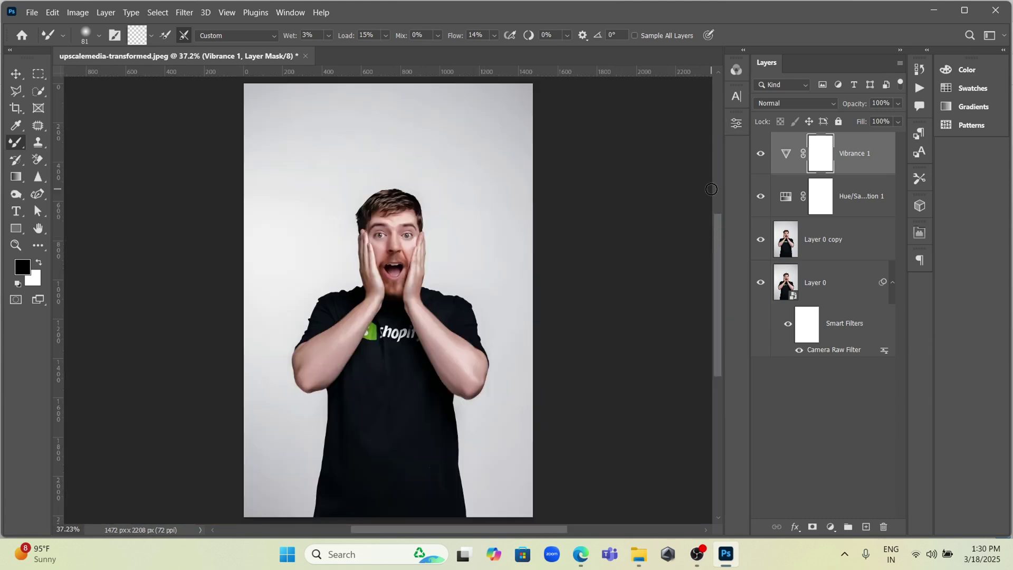
{"action": "scroll", "coordinate": [412, 238], "scroll_direction": "up", "scroll_amount": 6}
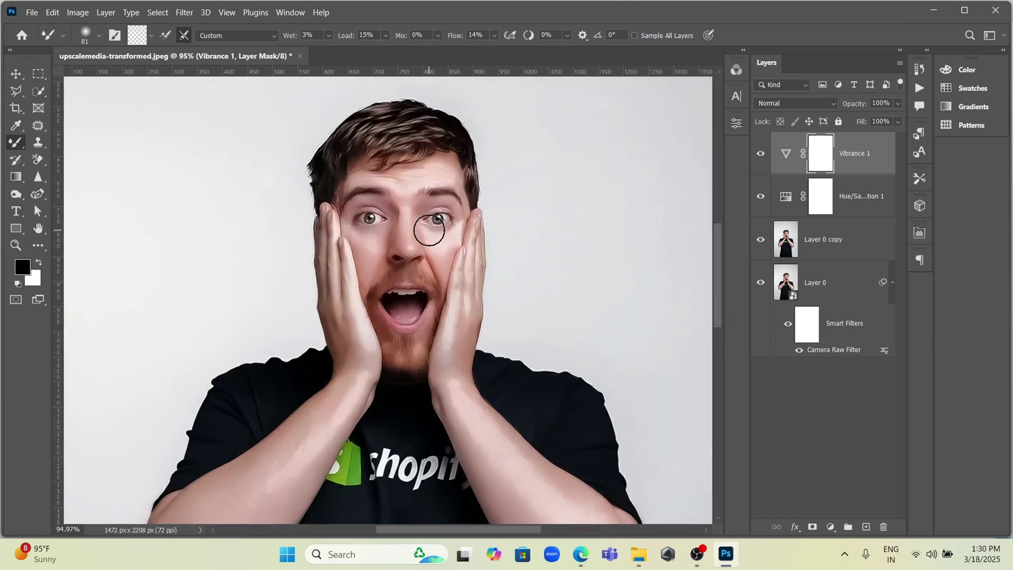
{"action": "scroll", "coordinate": [453, 221], "scroll_direction": "down", "scroll_amount": 5}
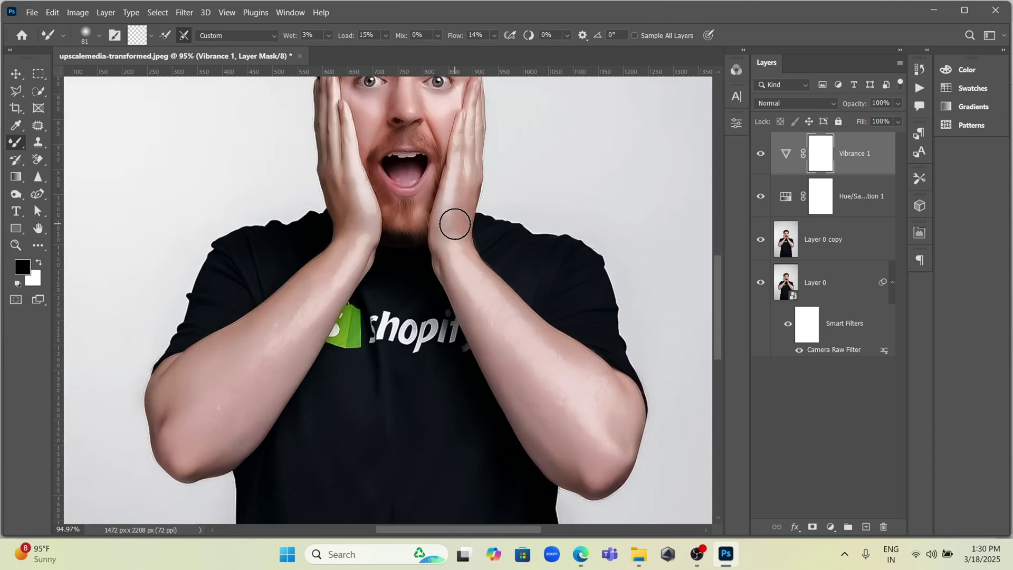
{"action": "scroll", "coordinate": [454, 224], "scroll_direction": "up", "scroll_amount": 4}
{"action": "key", "text": "ctrl+0"}
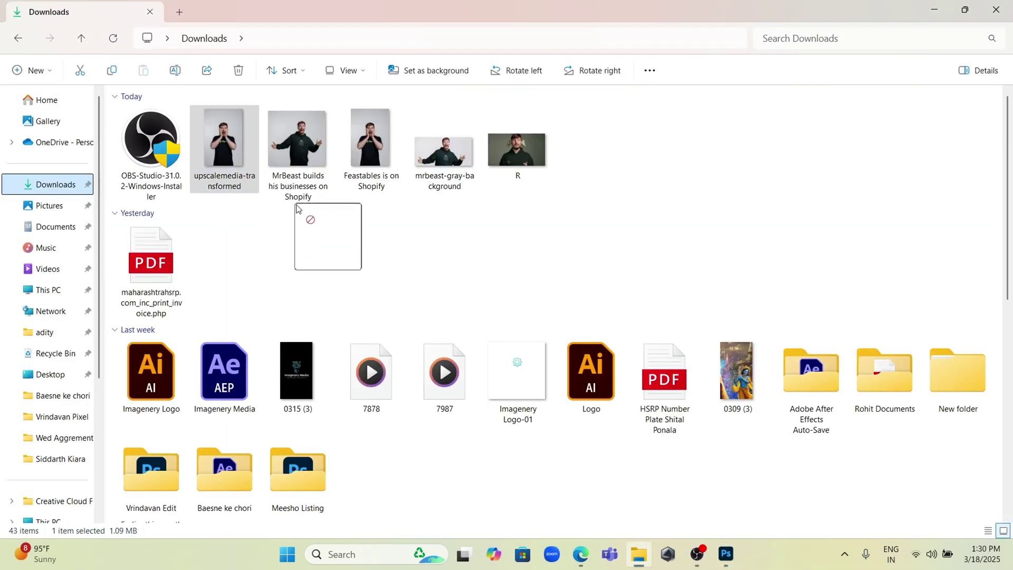
{"action": "left_click_drag", "start_coordinate": [327, 235], "coordinate": [412, 238]}
{"action": "key", "text": "Return"}
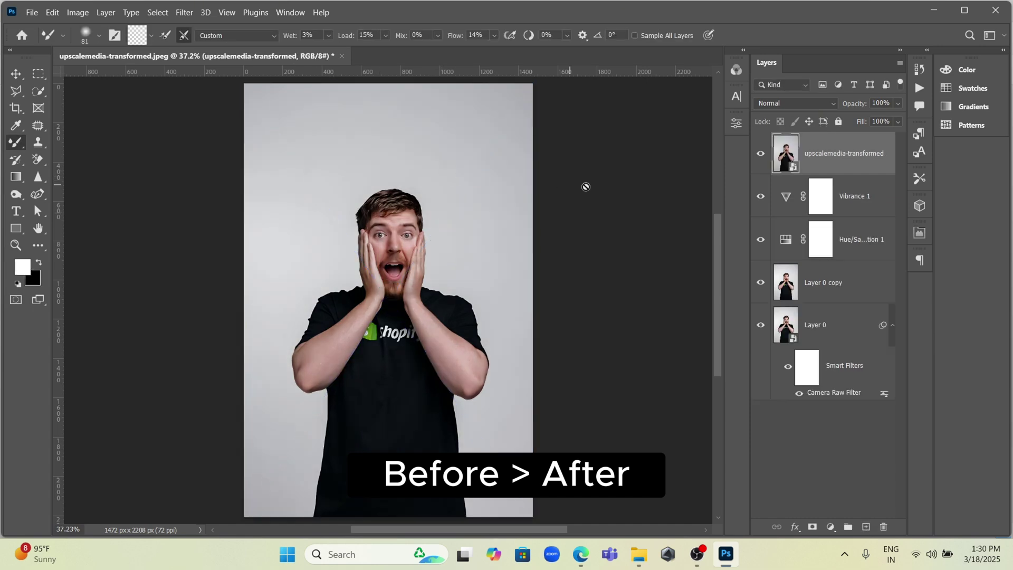
- Compare the original and retouched portrait by repeatedly hiding and showing the upscalemedia-transformed layer
{"action": "scroll", "coordinate": [490, 201], "scroll_direction": "up", "scroll_amount": 10}
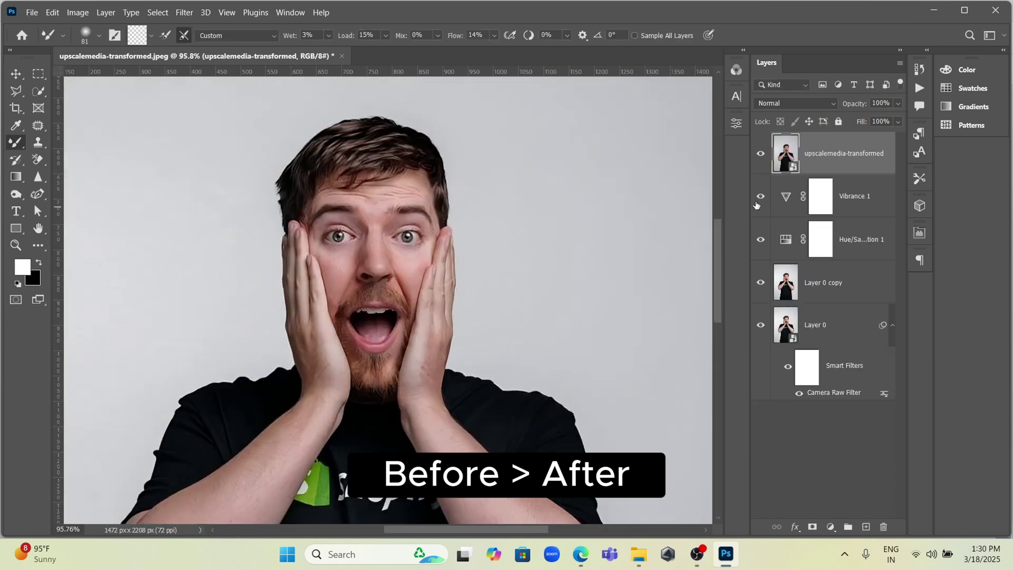
{"action": "left_click", "coordinate": [763, 154]}
{"action": "left_click", "coordinate": [763, 154]}
{"action": "left_click", "coordinate": [762, 154]}
{"action": "left_click", "coordinate": [761, 154]}
{"action": "scroll", "coordinate": [596, 251], "scroll_direction": "down", "scroll_amount": 2}
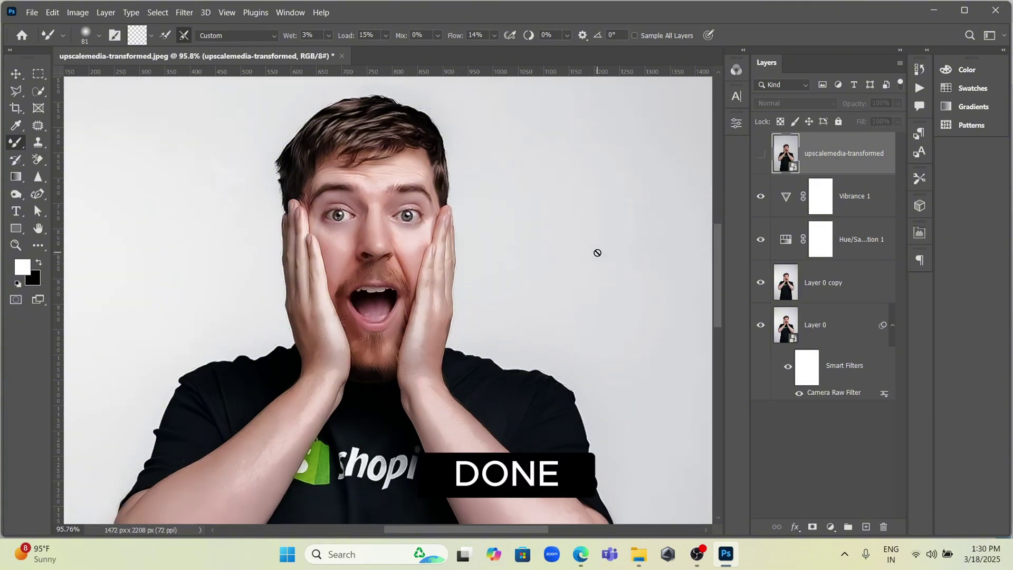
{"action": "left_click", "coordinate": [762, 154]}
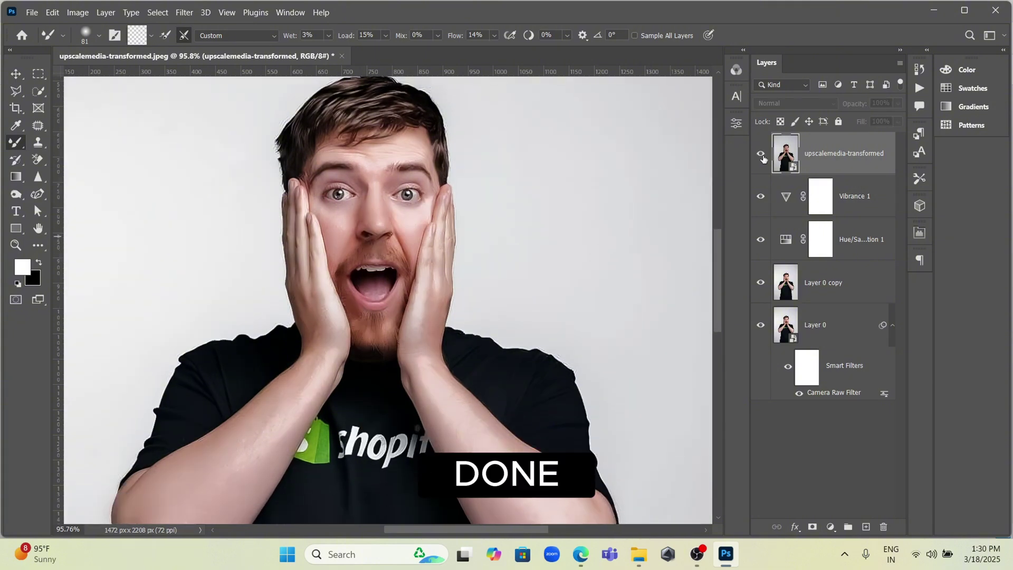
{"action": "left_click", "coordinate": [761, 154]}
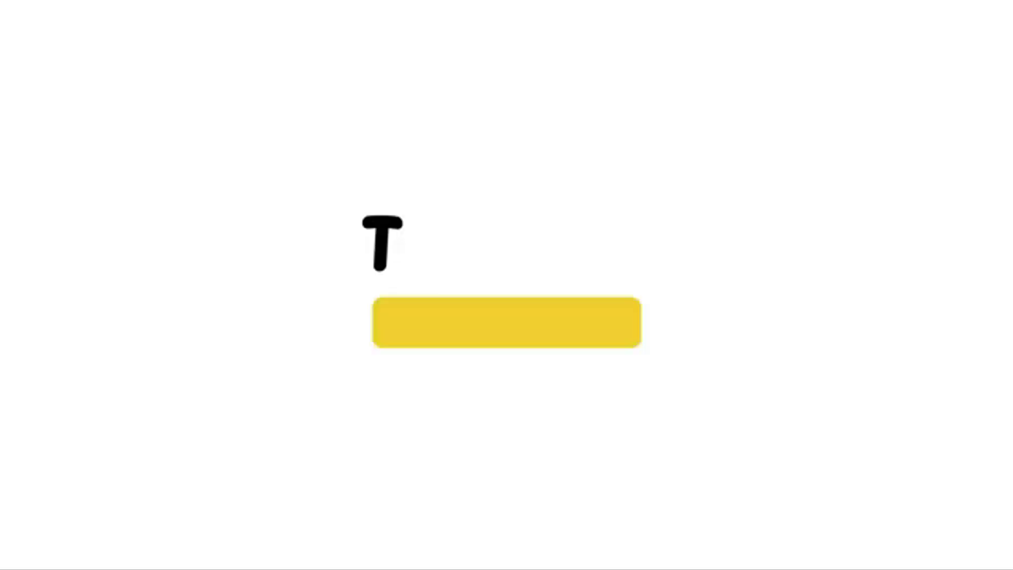